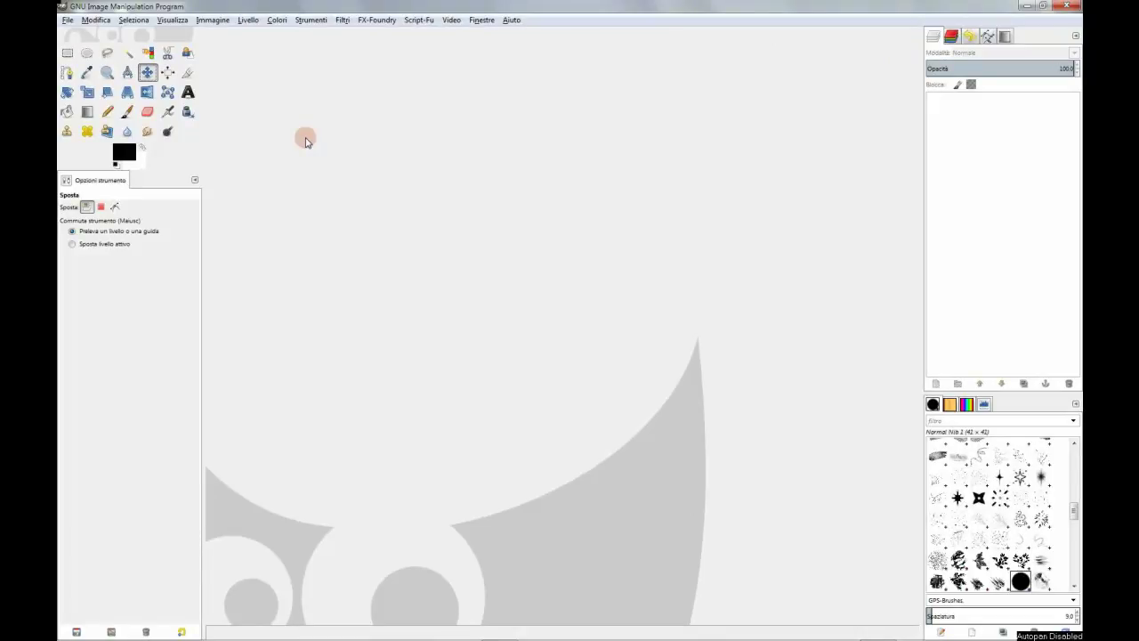
Create a new white 1024×768 image from the 1024x768 template.
click(66, 21)
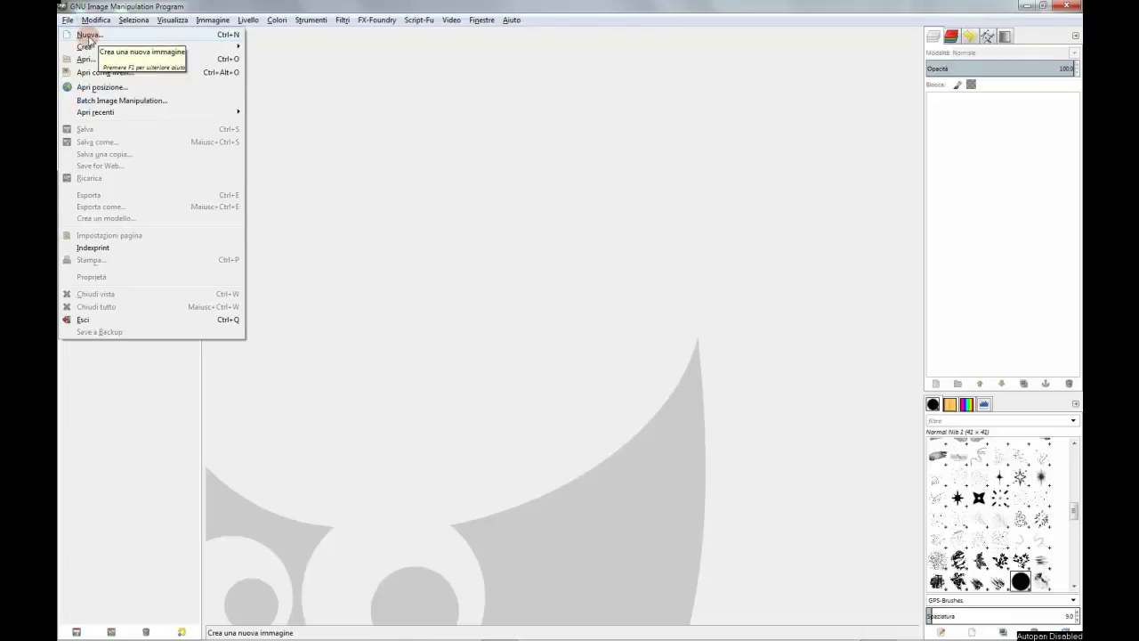
click(89, 36)
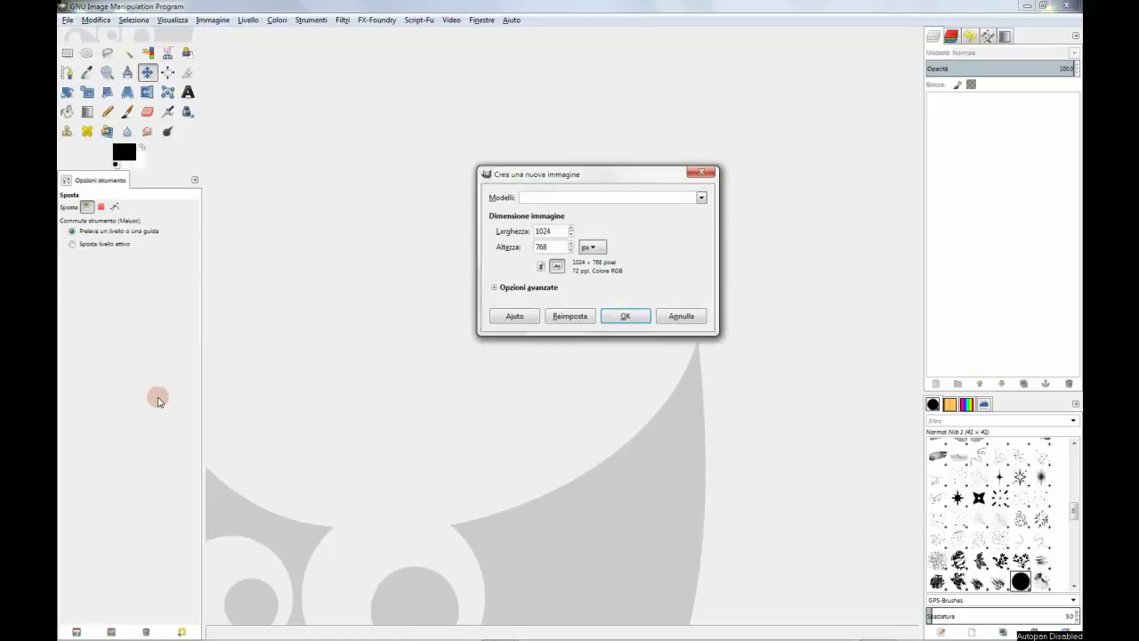
click(701, 199)
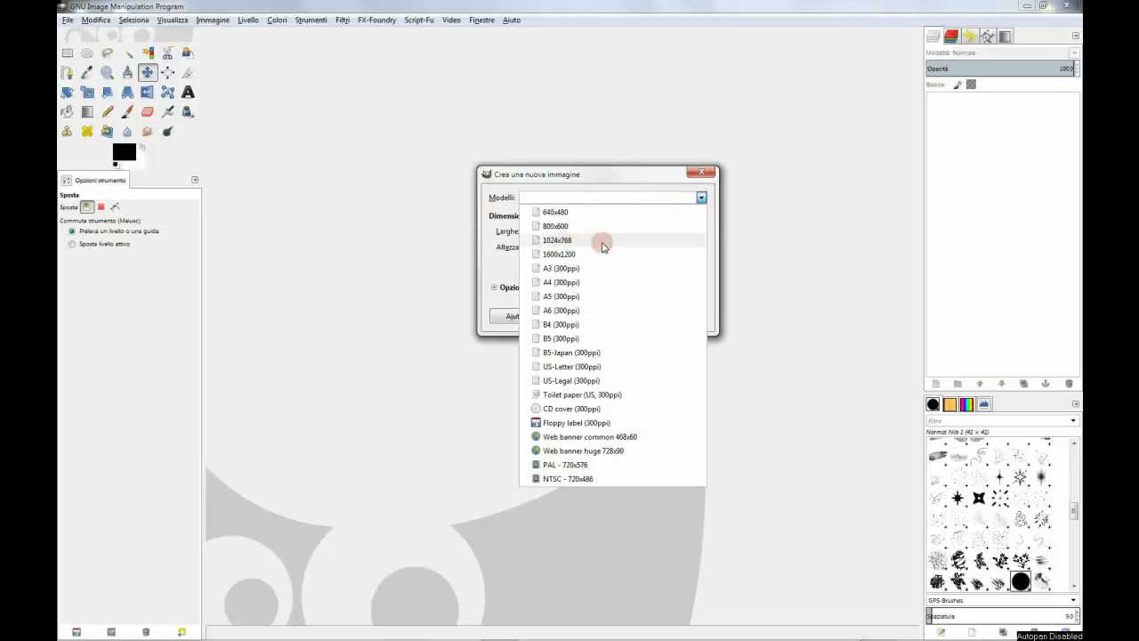
click(602, 247)
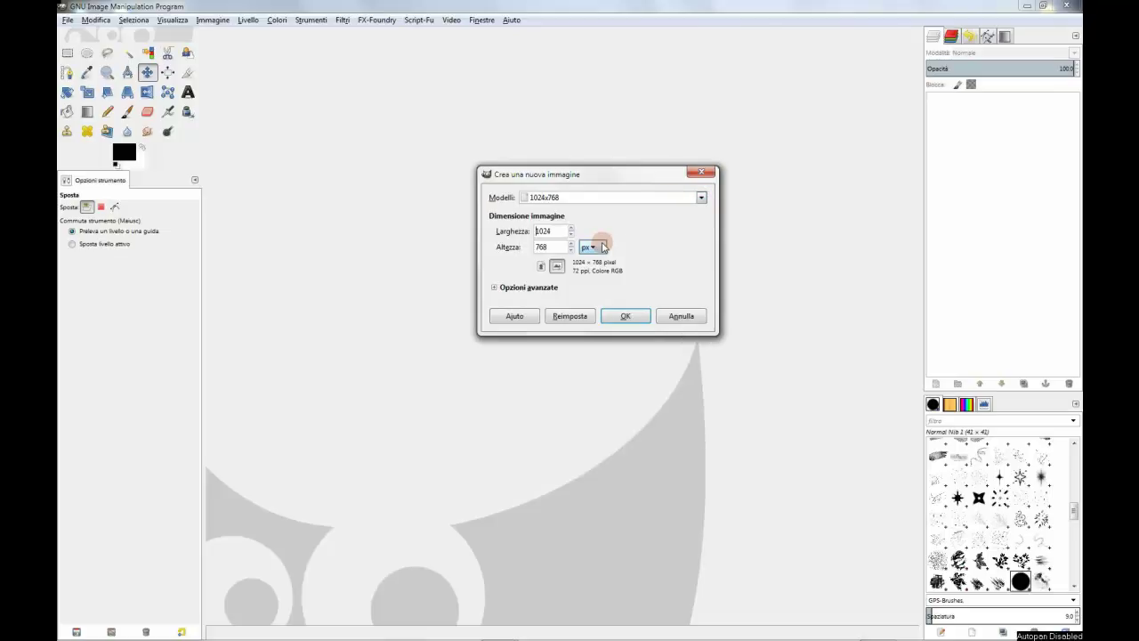
click(495, 288)
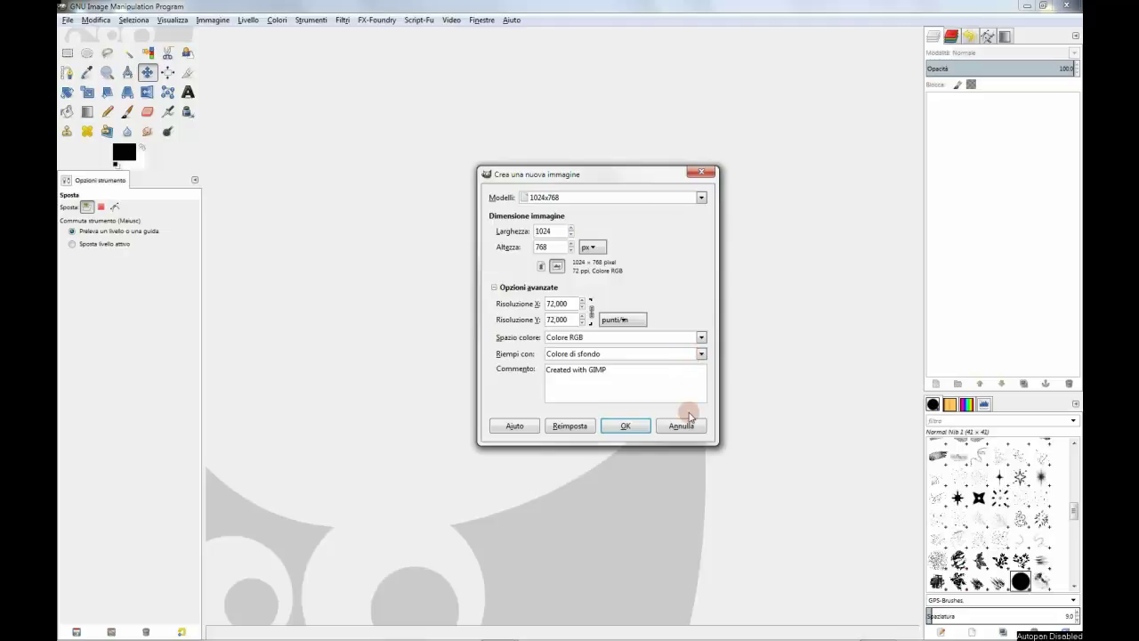
click(626, 426)
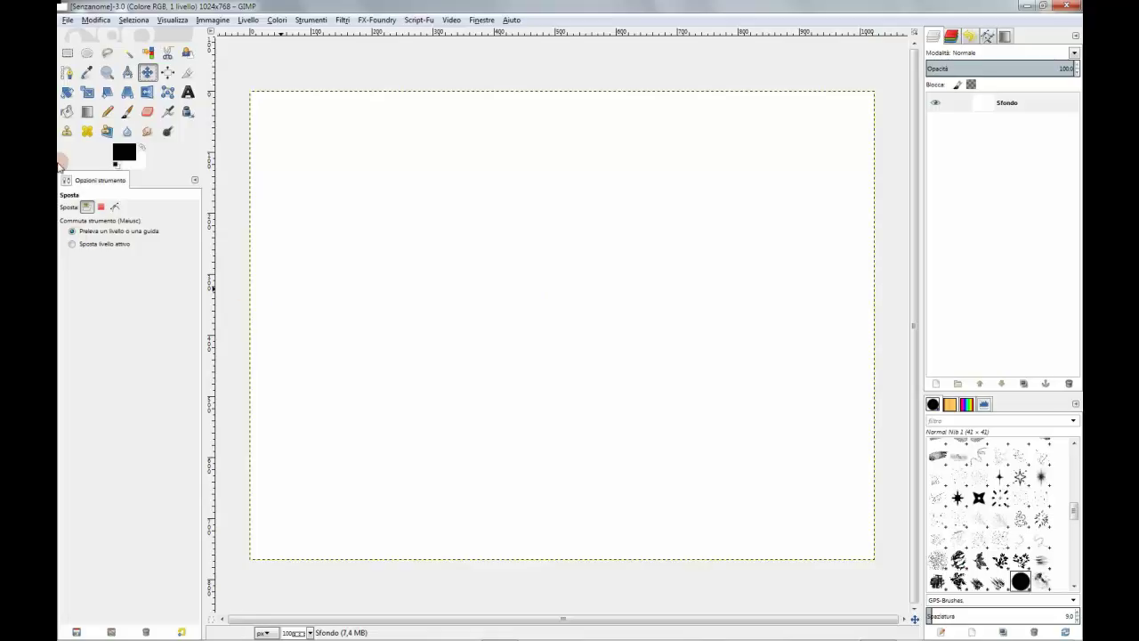
Draw a three-anchor path, bending the left half up and the right half down.
click(67, 73)
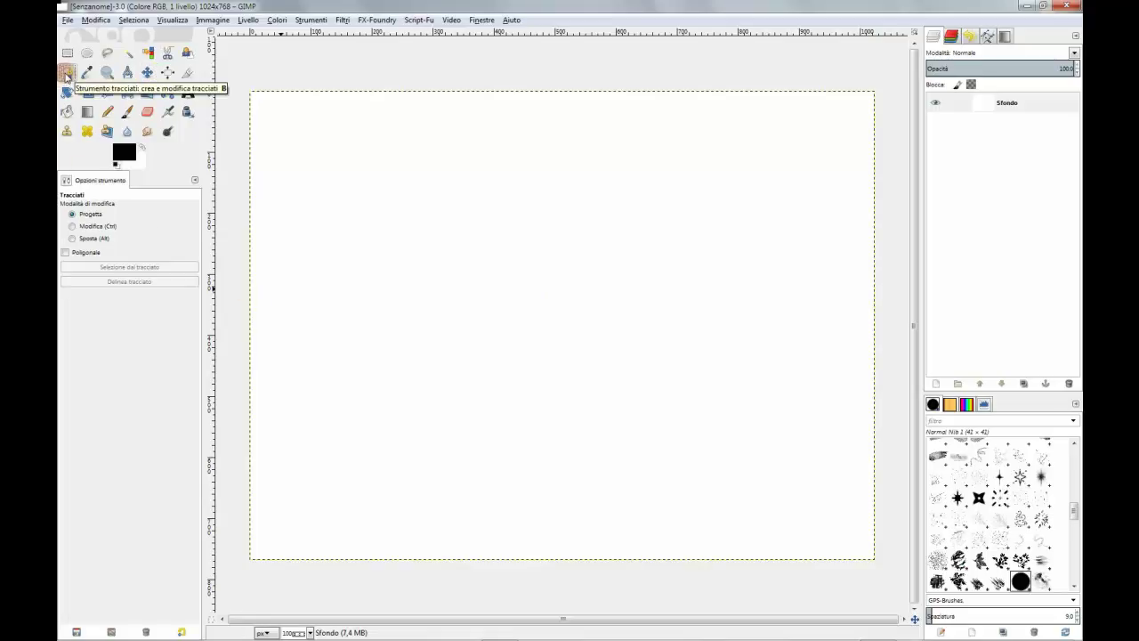
click(306, 289)
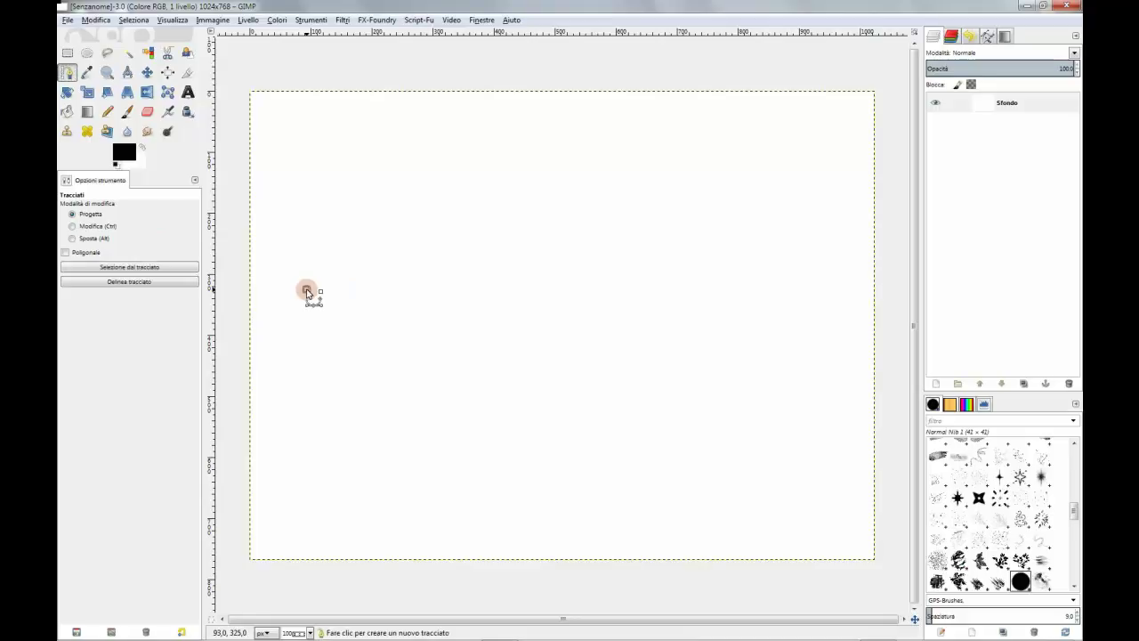
click(548, 292)
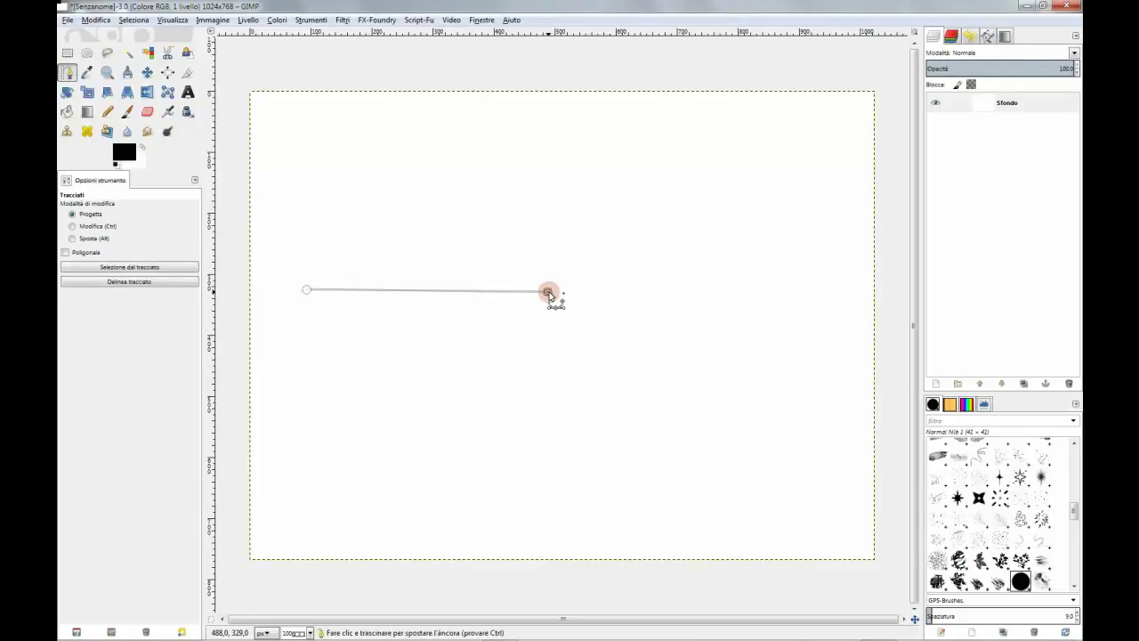
click(792, 289)
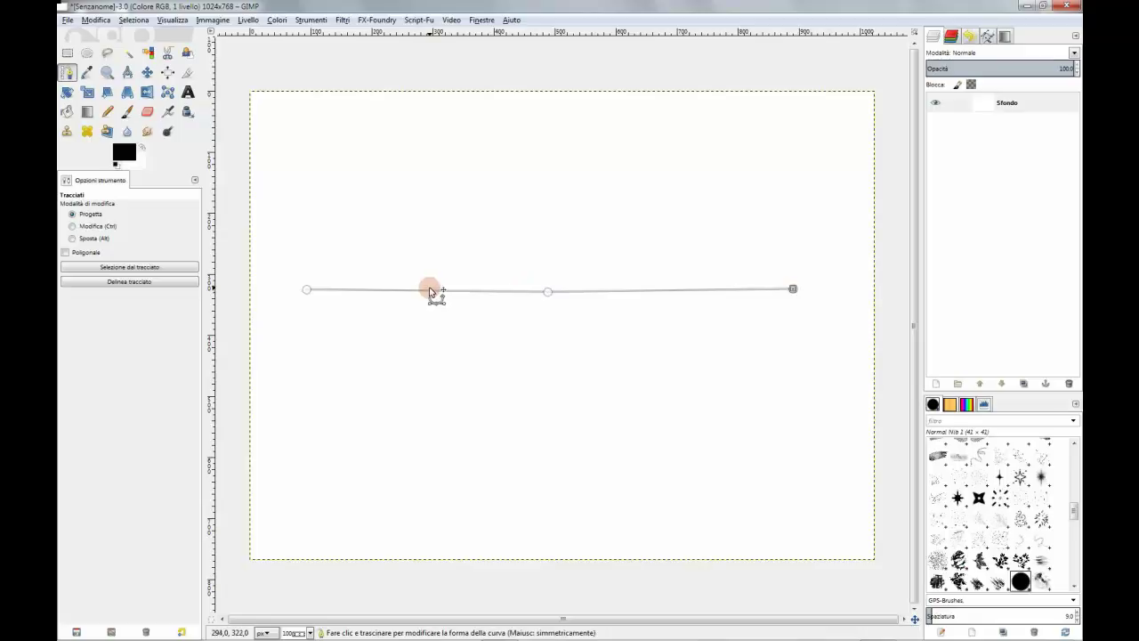
drag(430, 291, 430, 211)
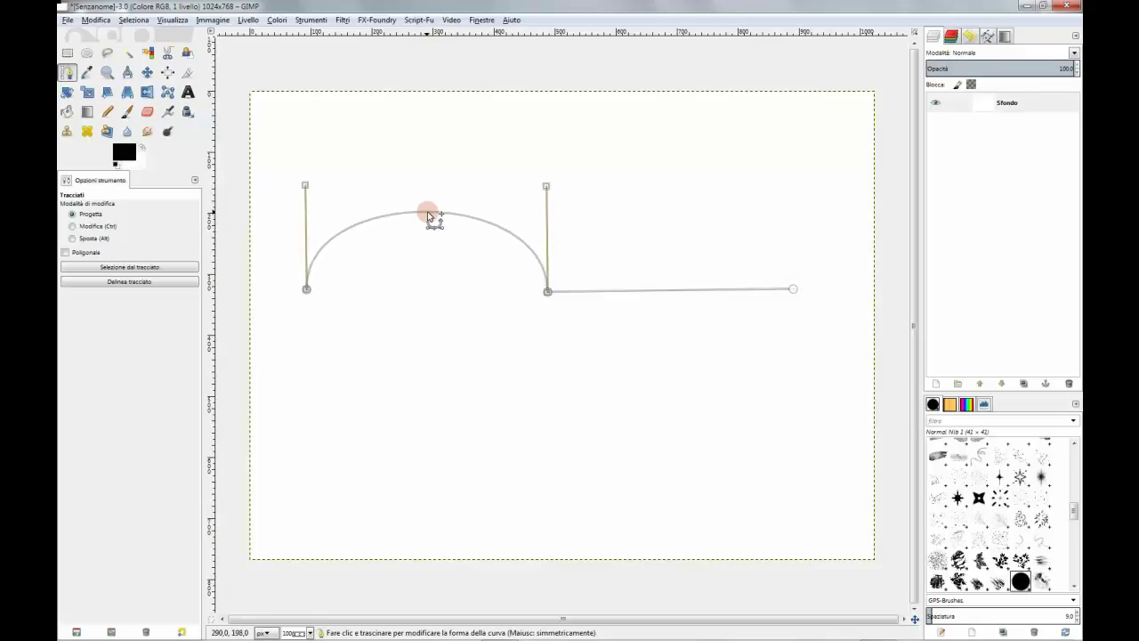
click(676, 296)
drag(677, 296, 647, 396)
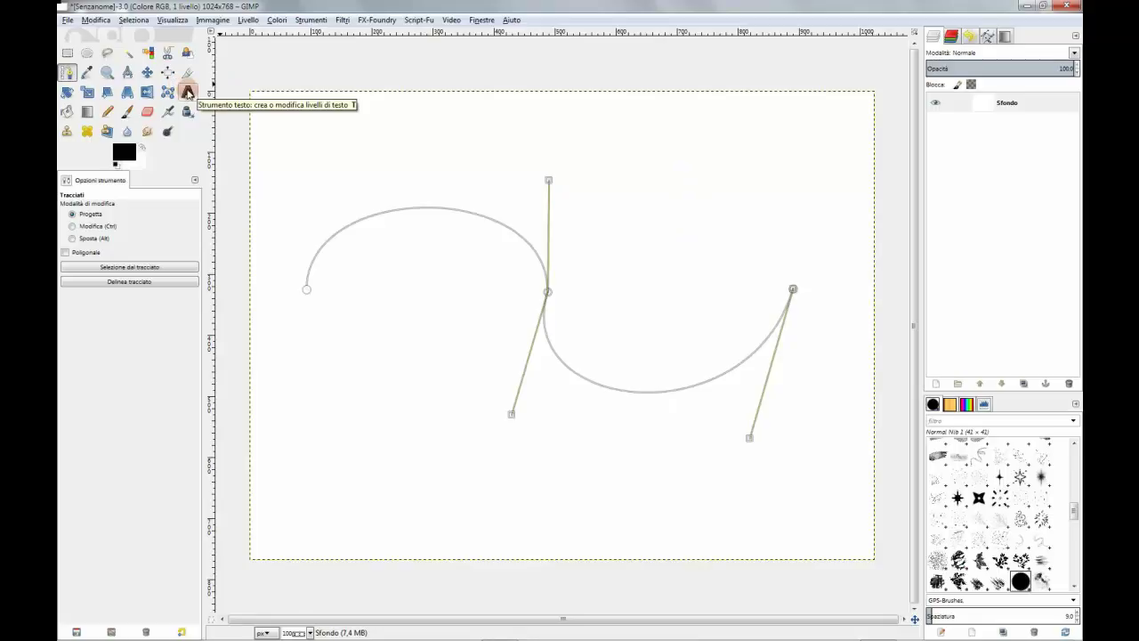
Add a text layer near the upper left reading 'prova di scrittura su un tracciato'.
click(187, 92)
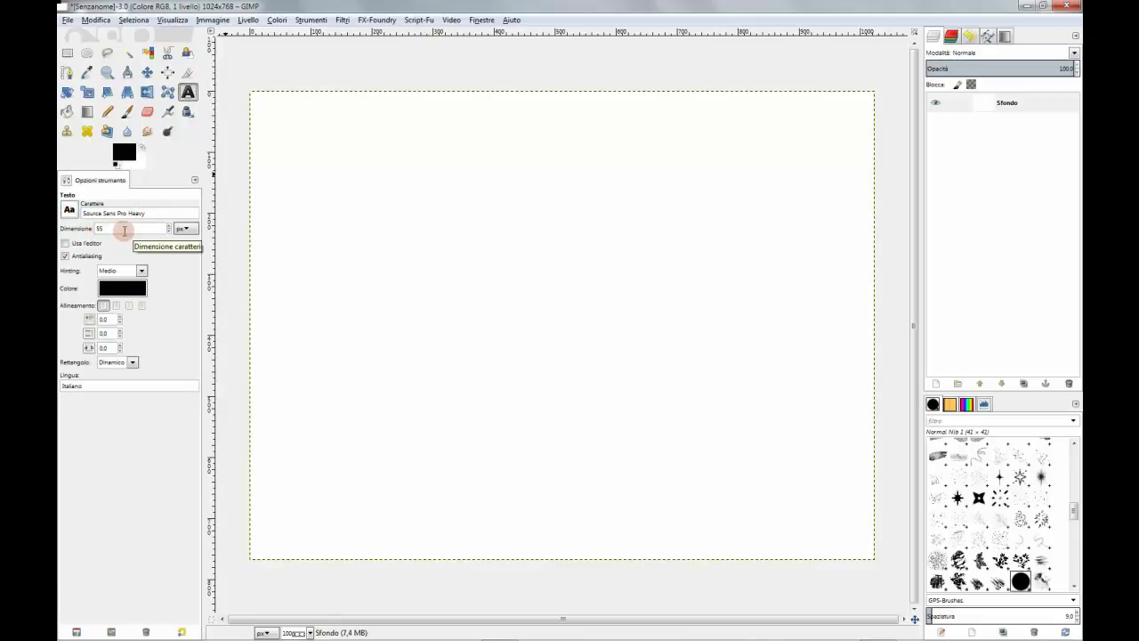
click(340, 220)
text(prova)
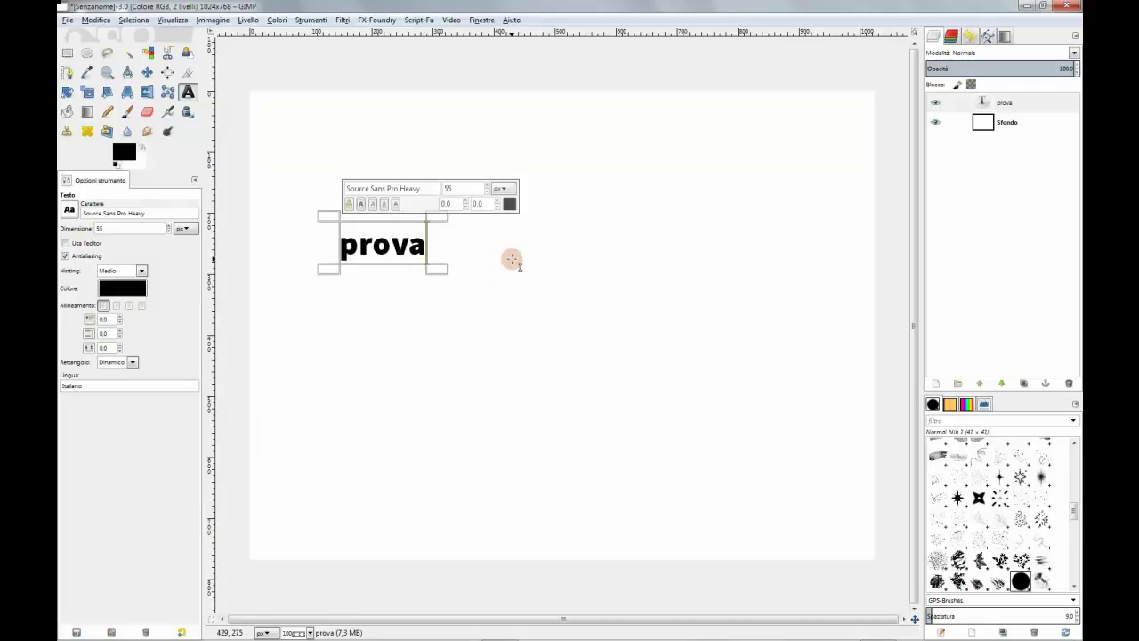
text( di scrittura )
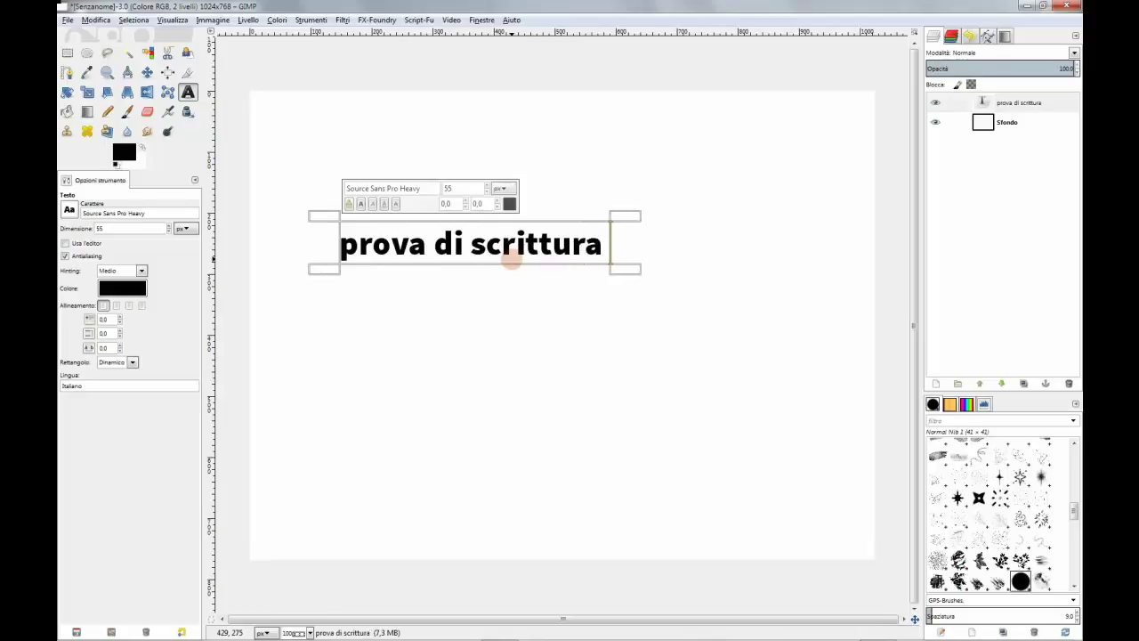
text(su un tracciato)
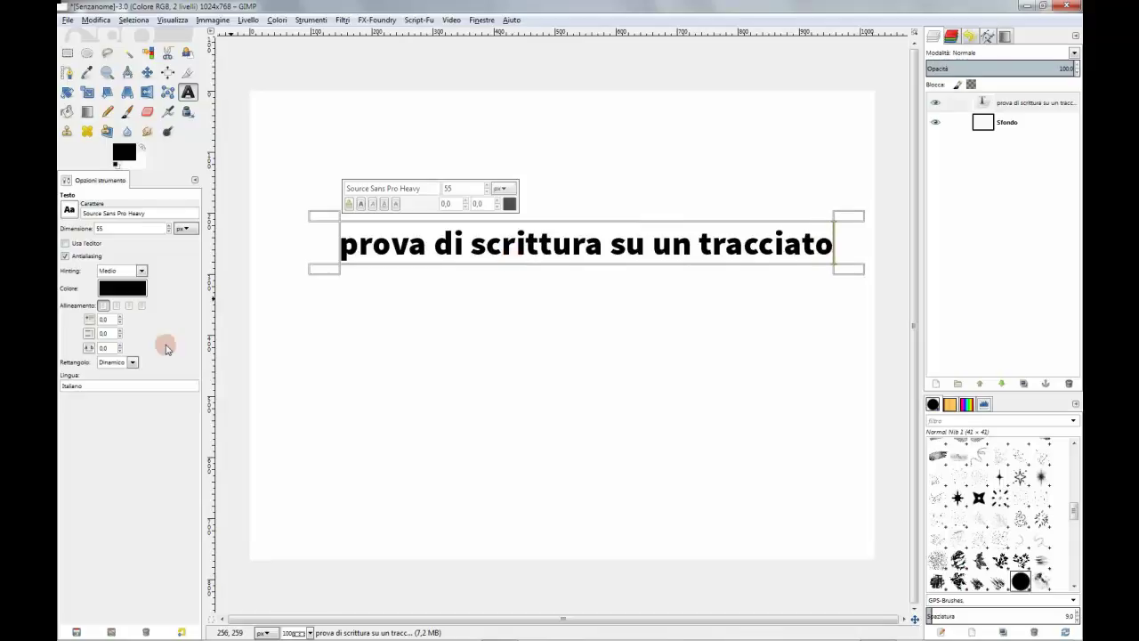
Turn the text into an outline along the S path and delete the straight text layer.
click(1038, 105)
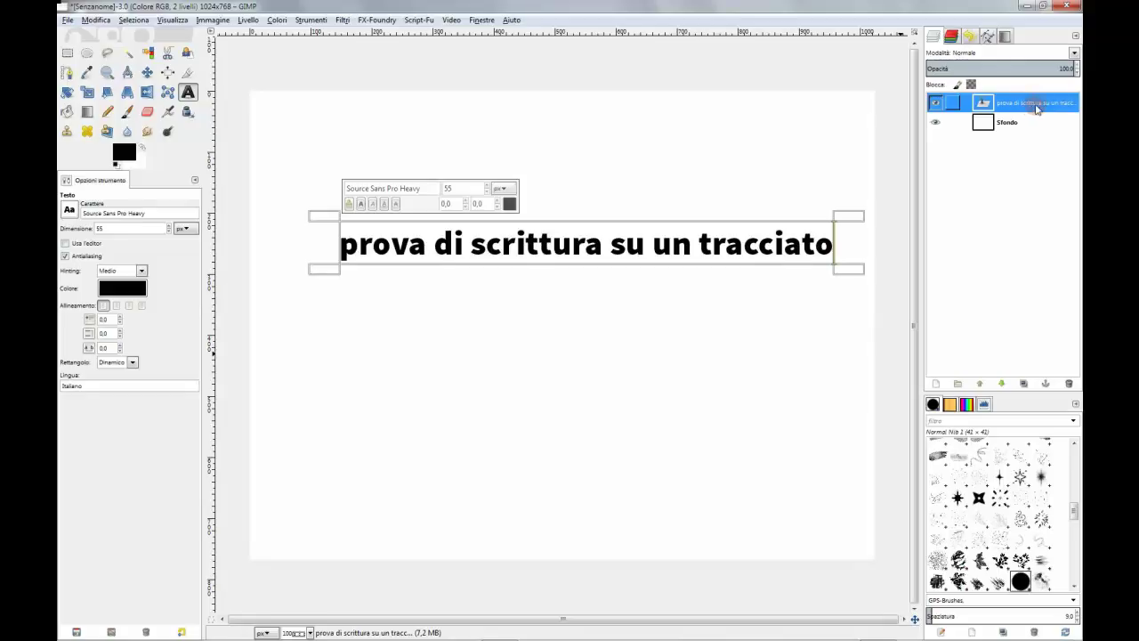
right_click(1021, 105)
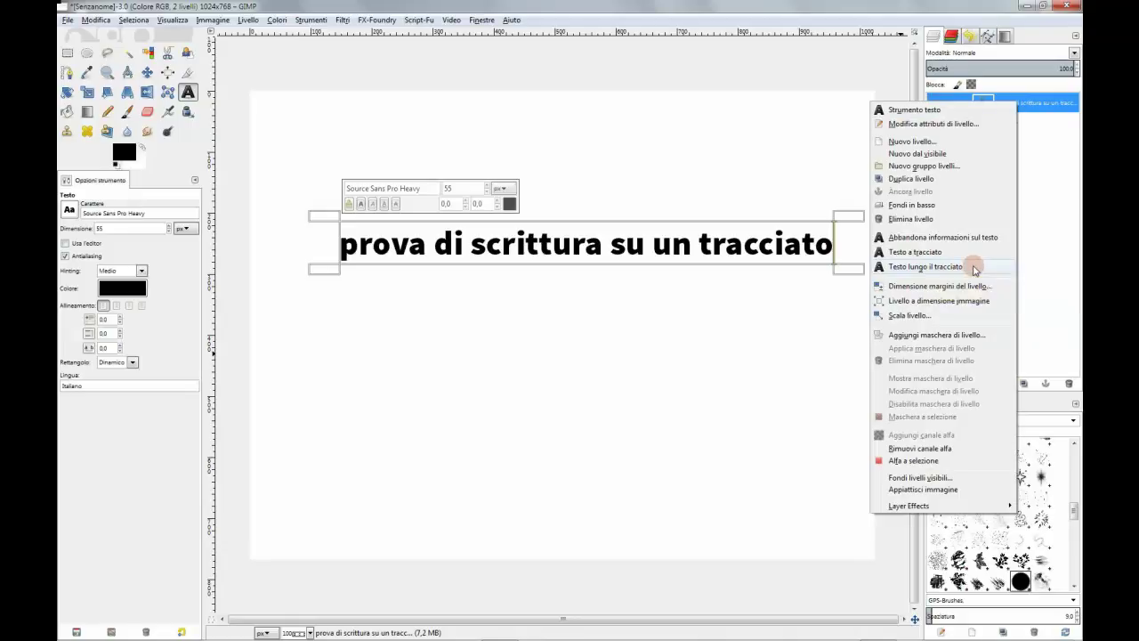
click(976, 269)
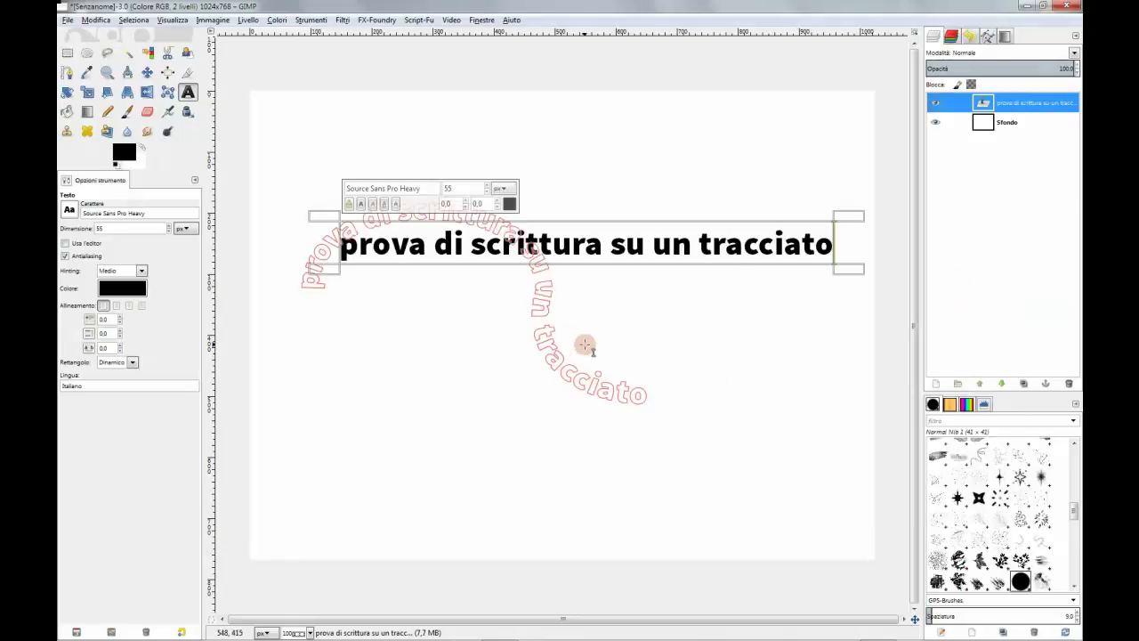
click(1022, 104)
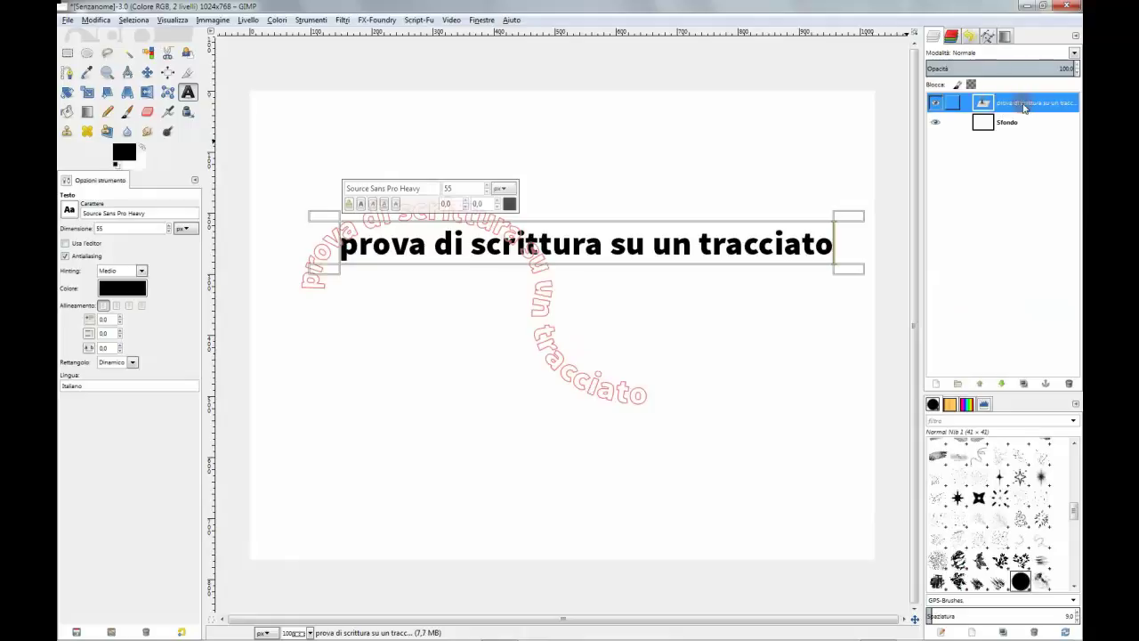
click(1069, 385)
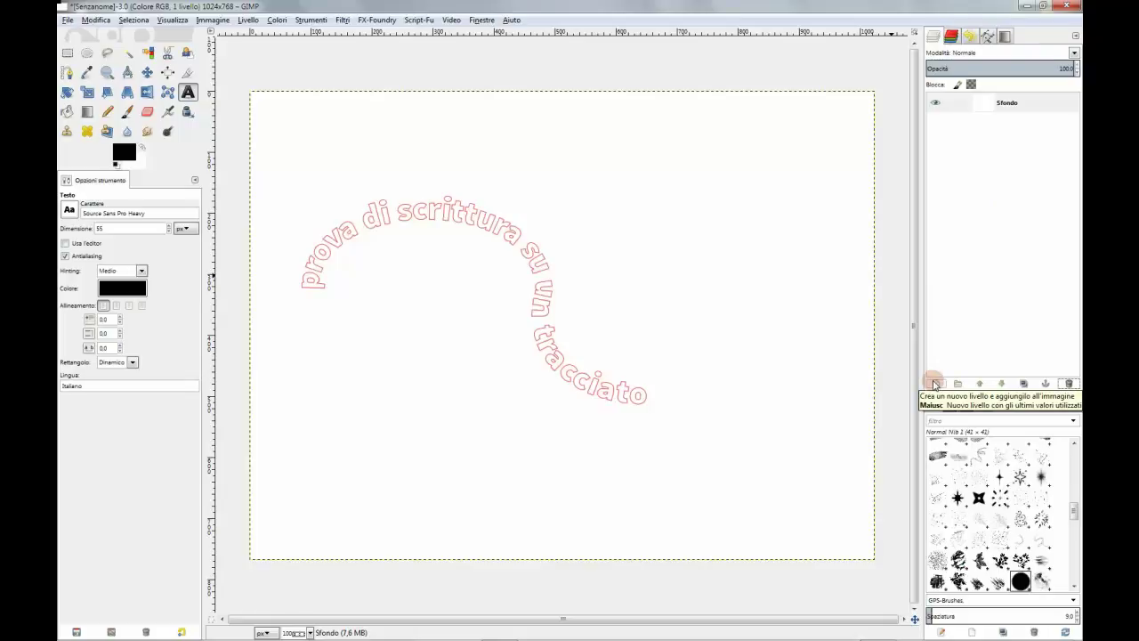
Add a transparent layer named 'Livello' above the background and show the Paths list.
click(936, 384)
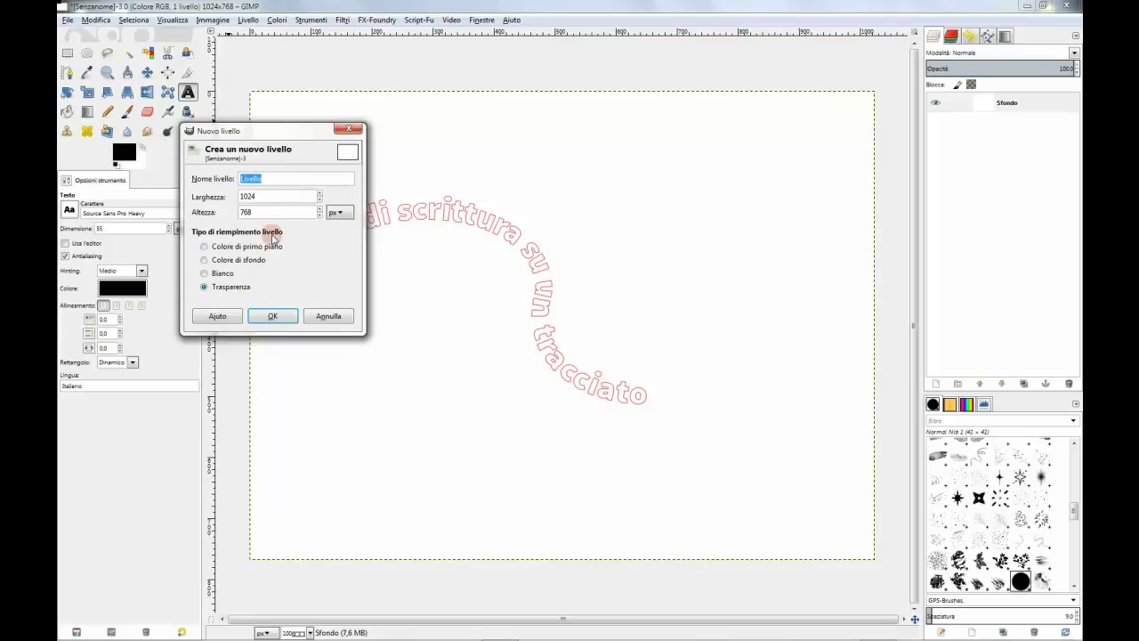
click(273, 316)
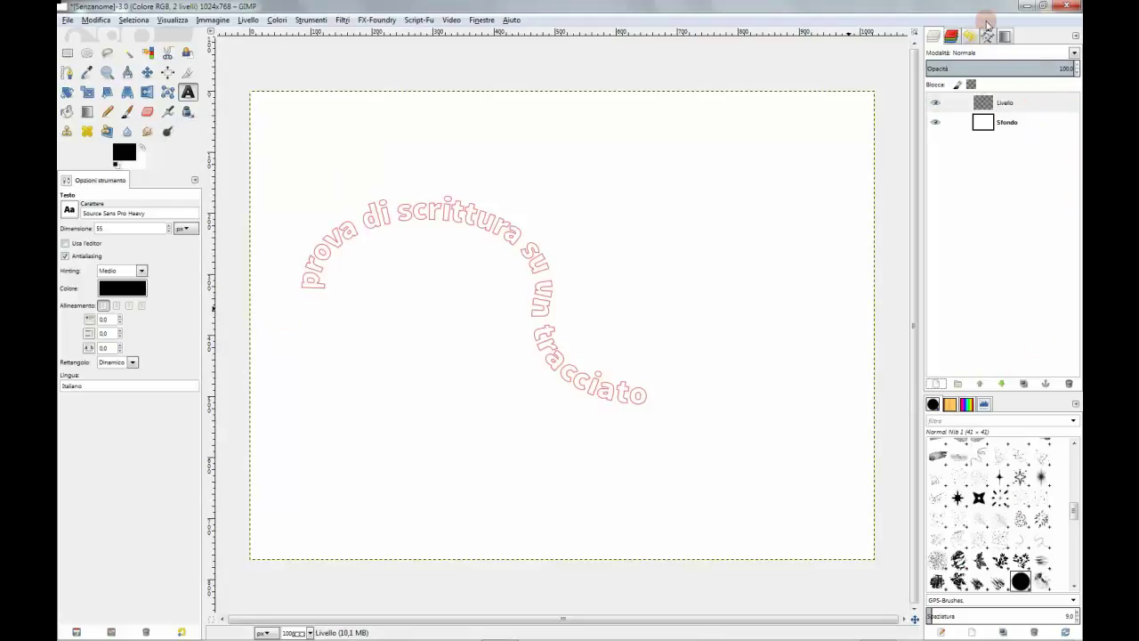
click(987, 36)
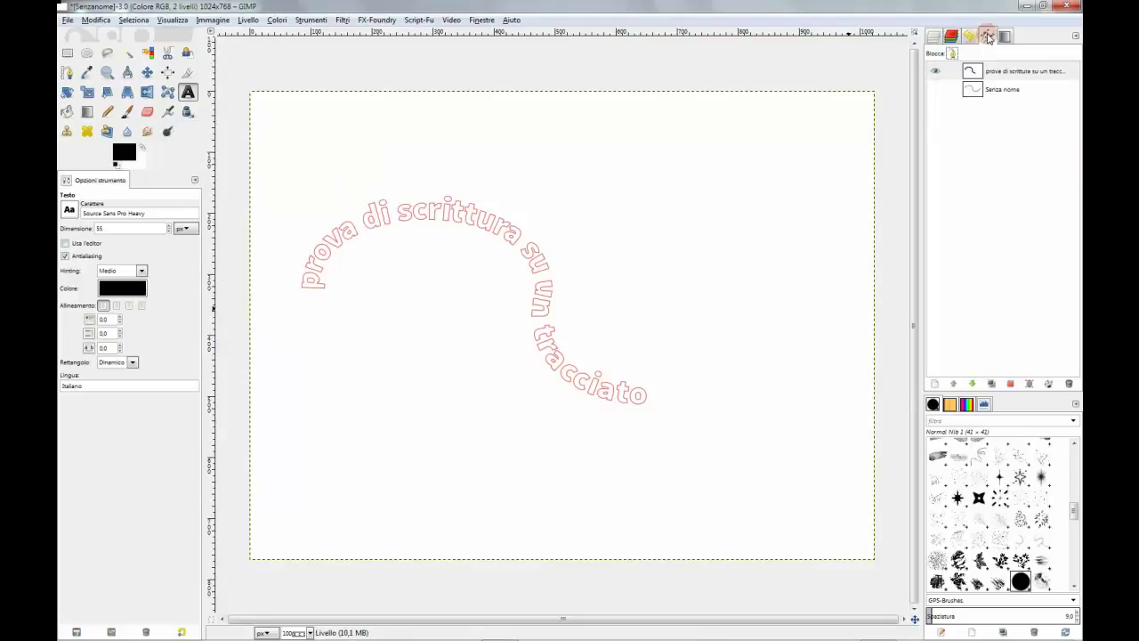
Convert the curved text path into a selection and make Livello the active layer.
click(1018, 74)
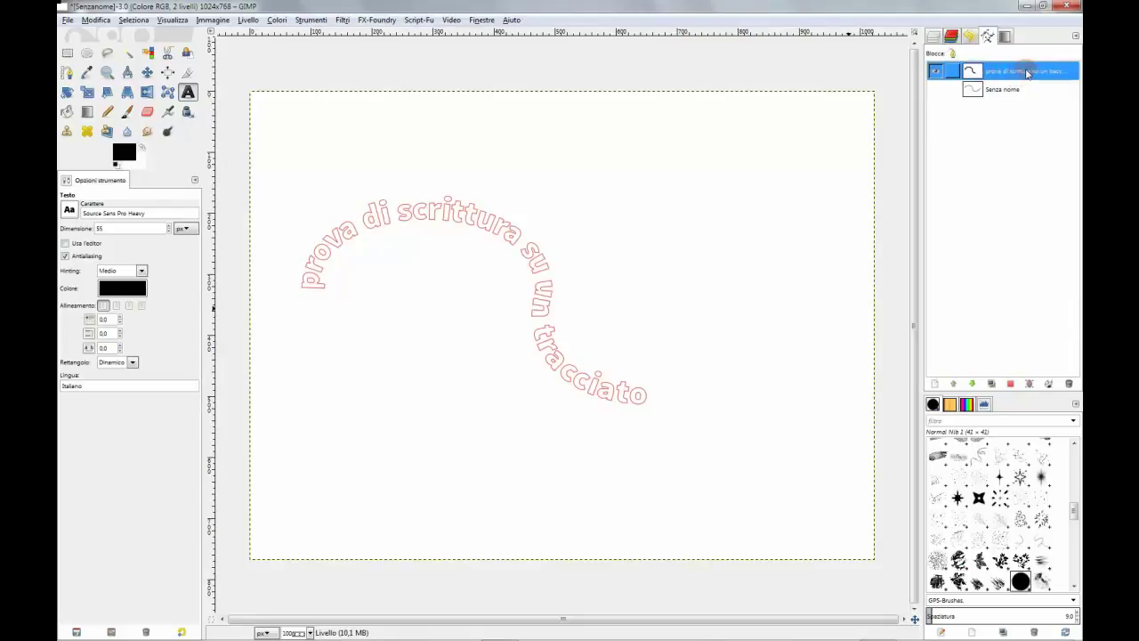
right_click(1025, 76)
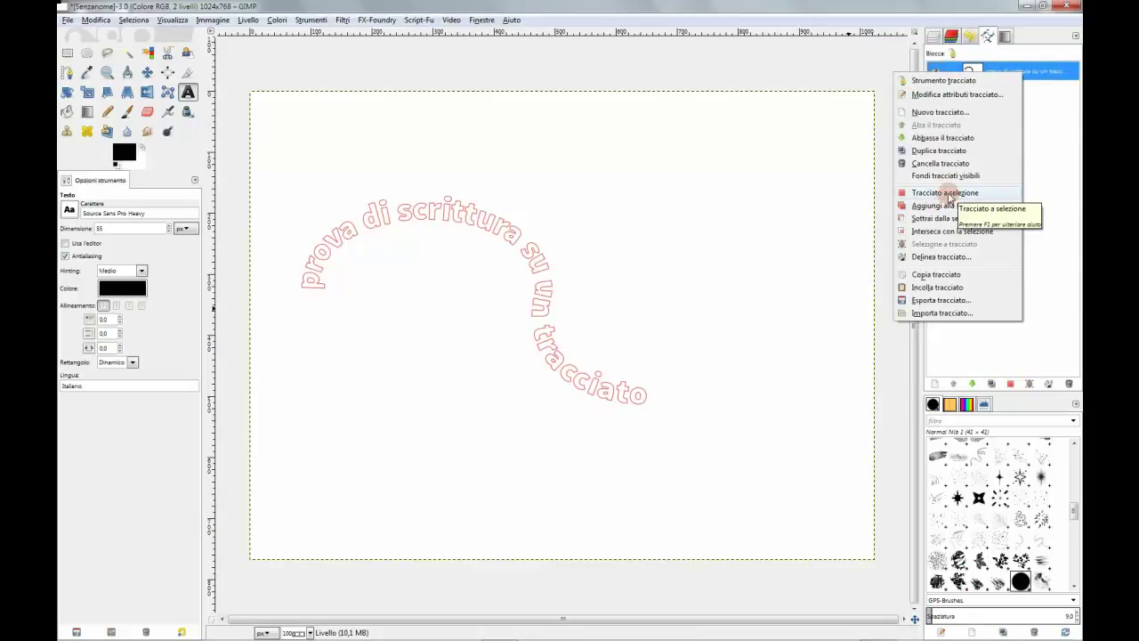
click(950, 195)
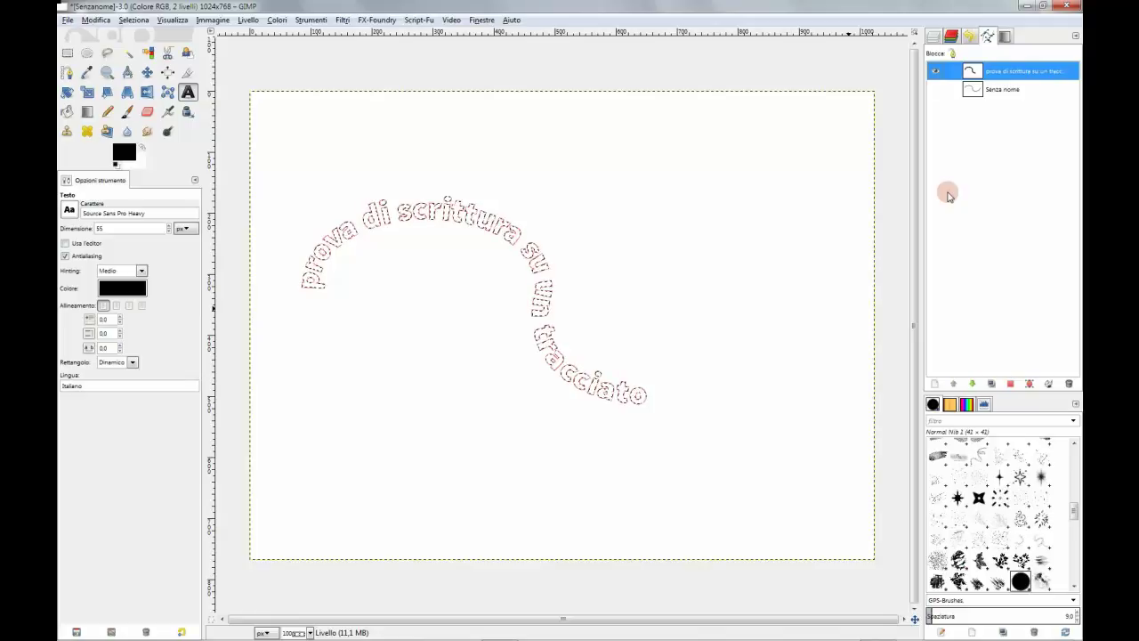
click(933, 35)
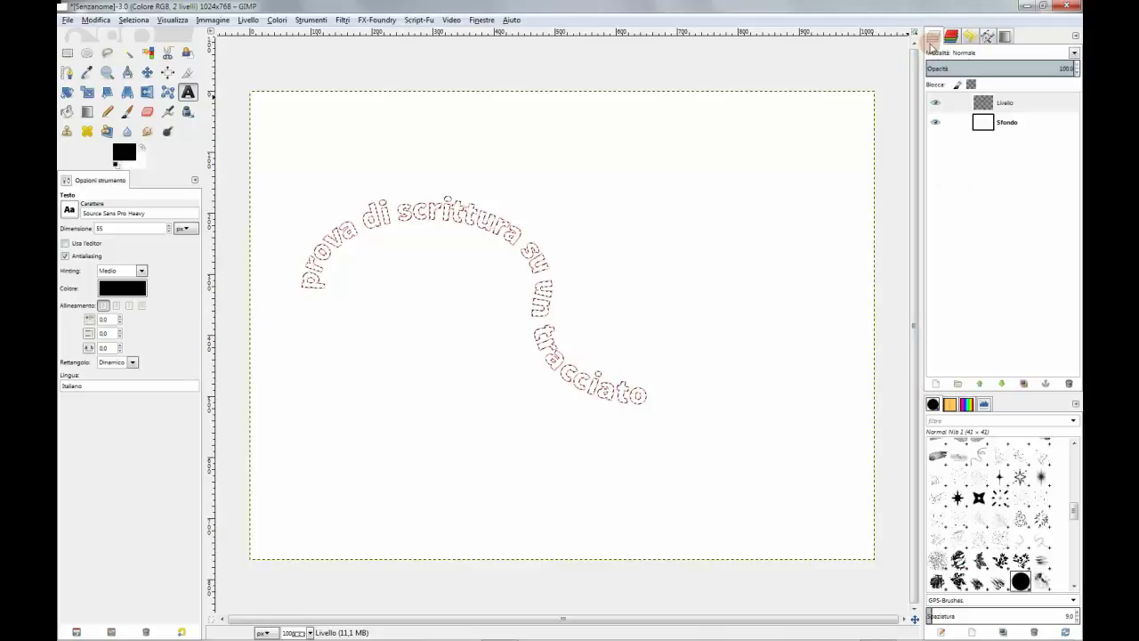
click(1031, 105)
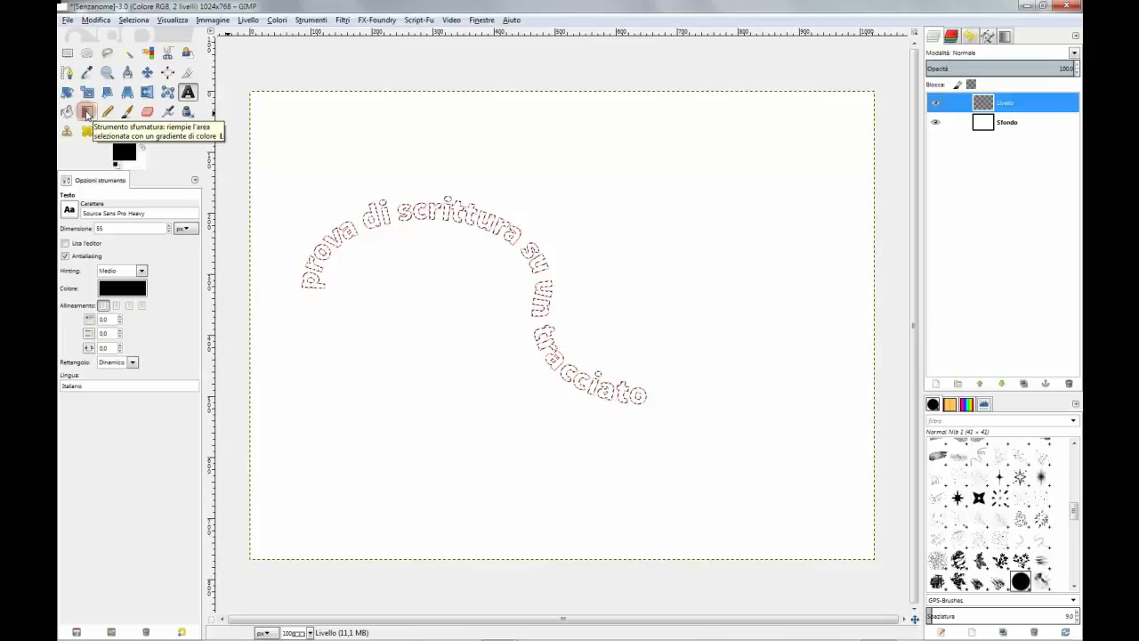
Fill the selected letters with a rainbow gradient from 'prova' to 'tracciato', then deselect.
click(87, 112)
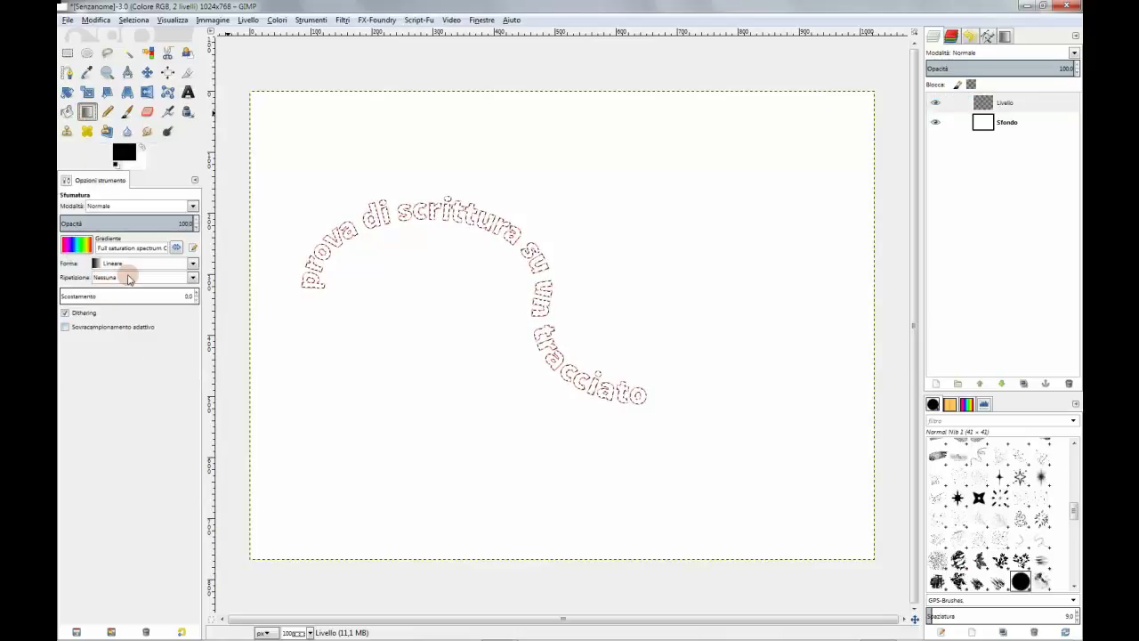
drag(306, 284, 641, 398)
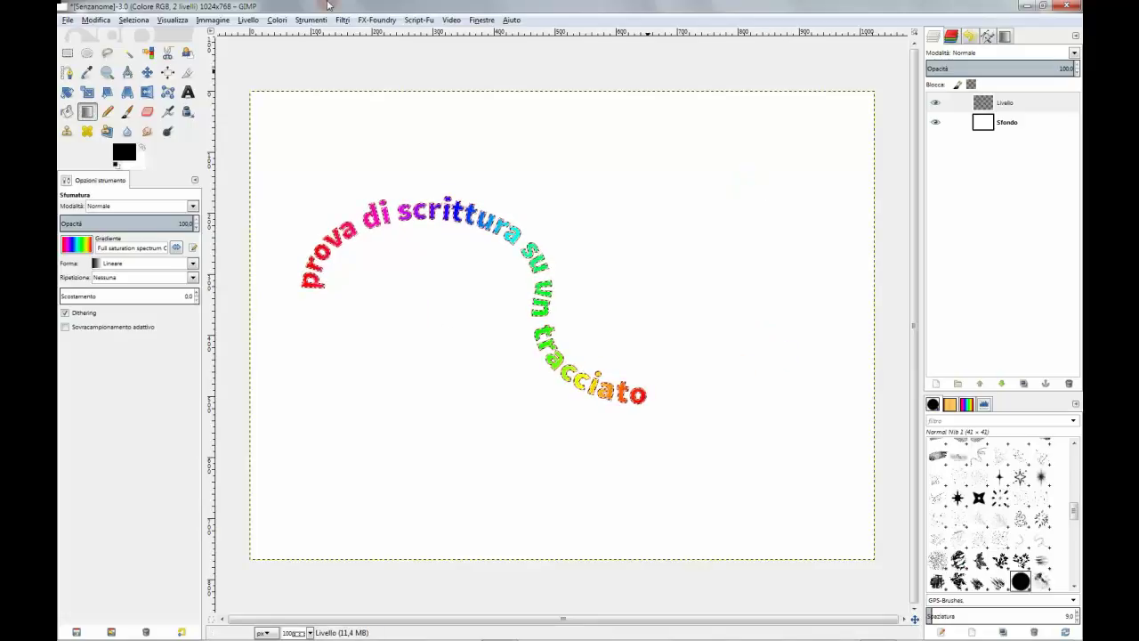
click(127, 22)
click(134, 45)
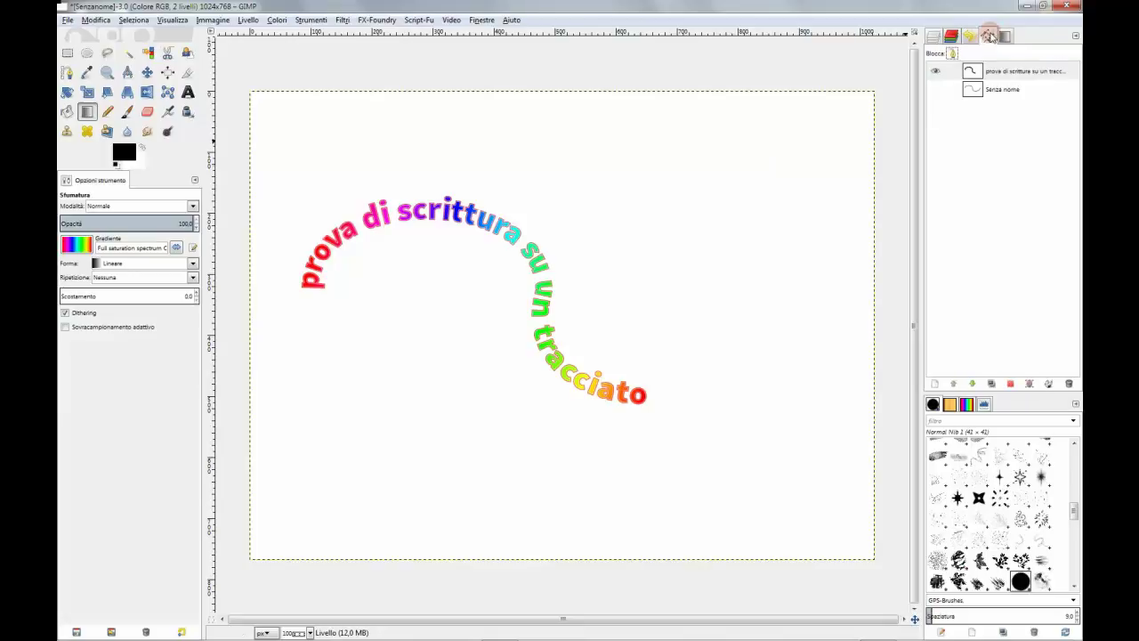
Hide the text path outline and make Livello the active layer again.
click(935, 72)
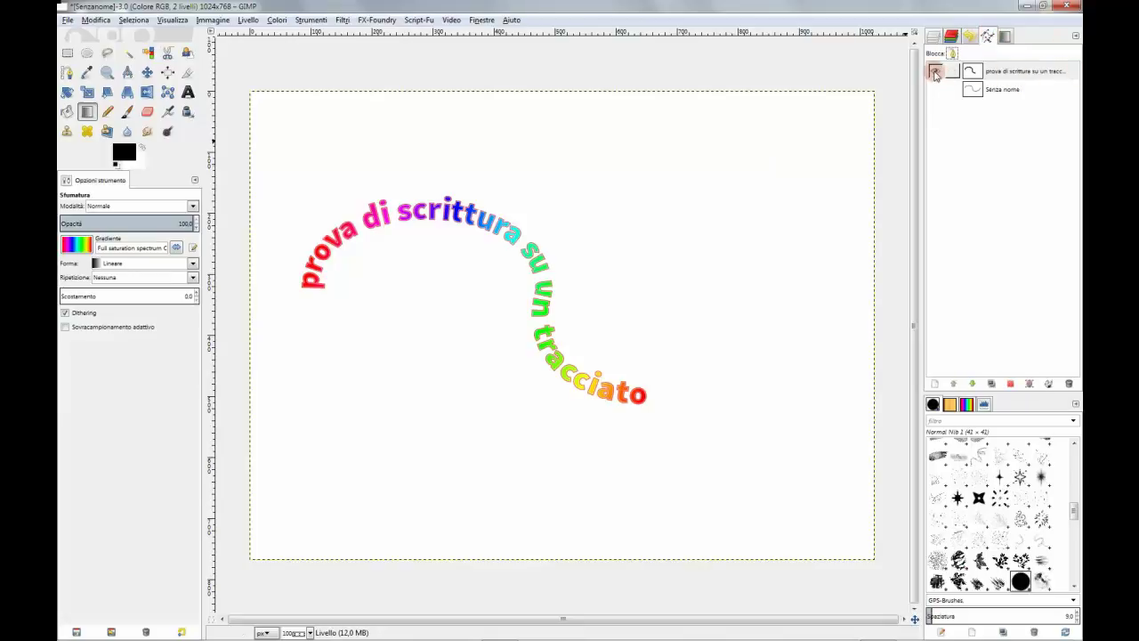
click(934, 74)
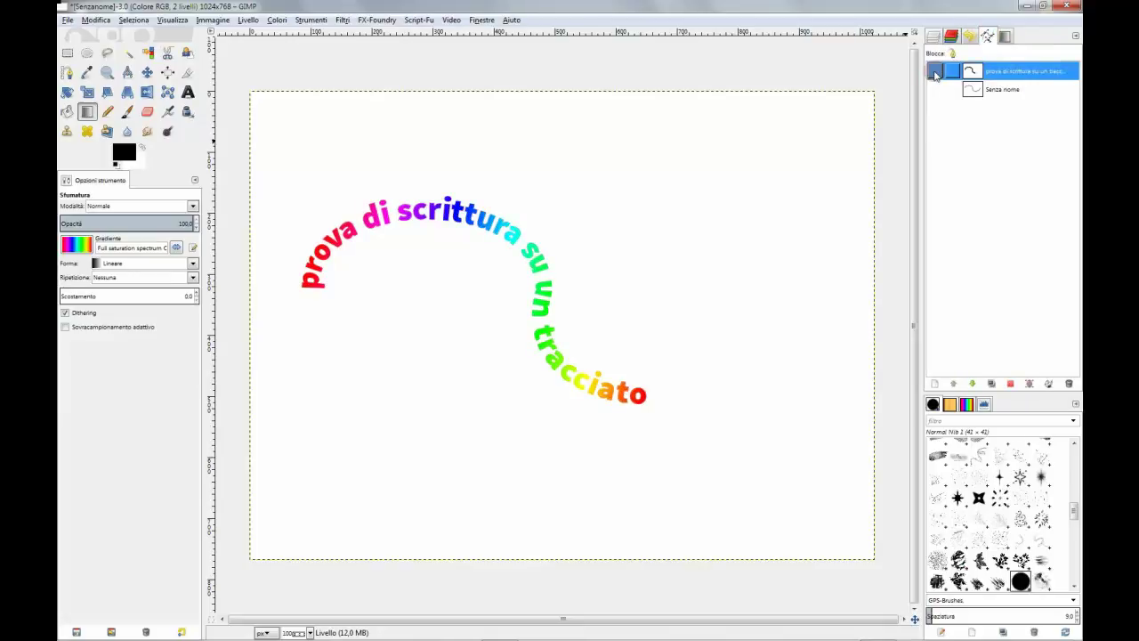
click(933, 35)
click(1044, 104)
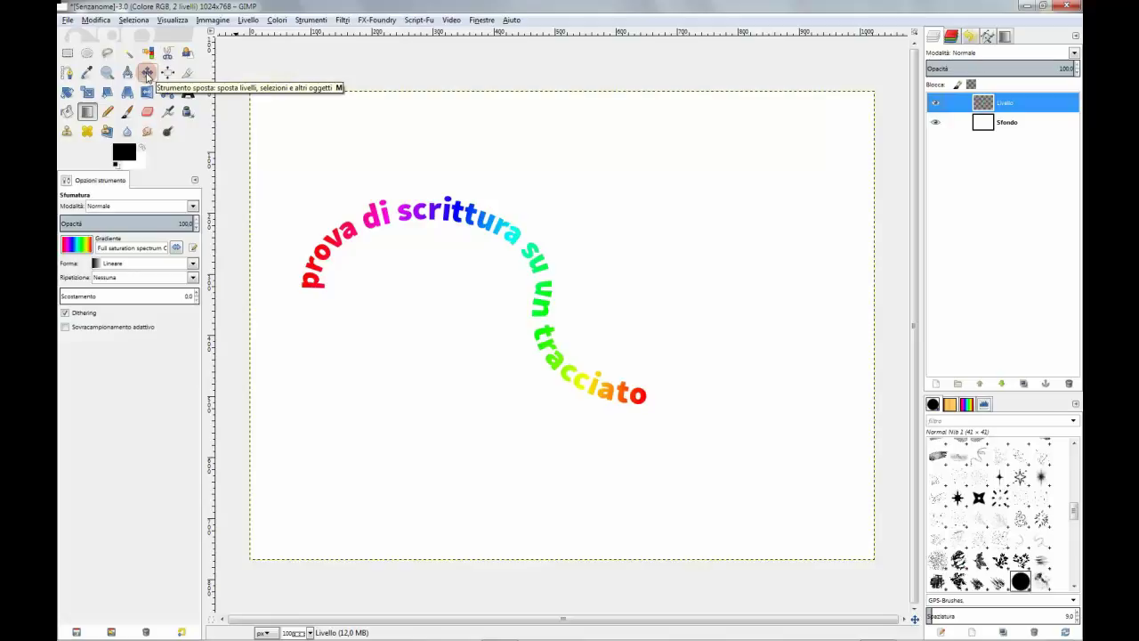
Move the rainbow text about 60 px right, then reselect Sfondo and Livello.
click(147, 73)
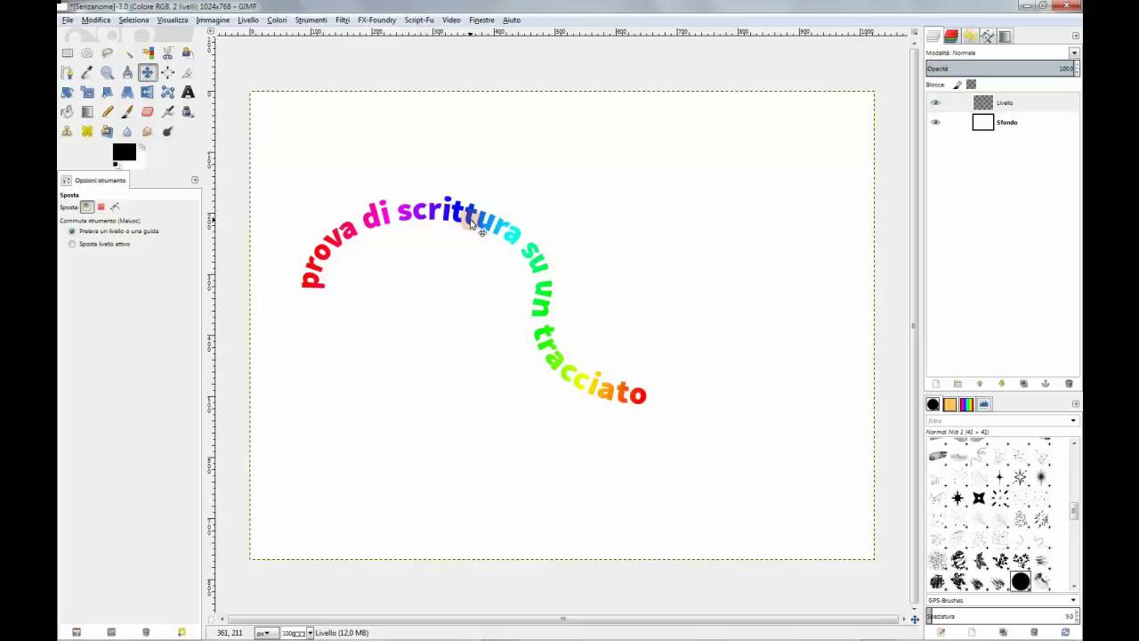
drag(469, 218, 525, 215)
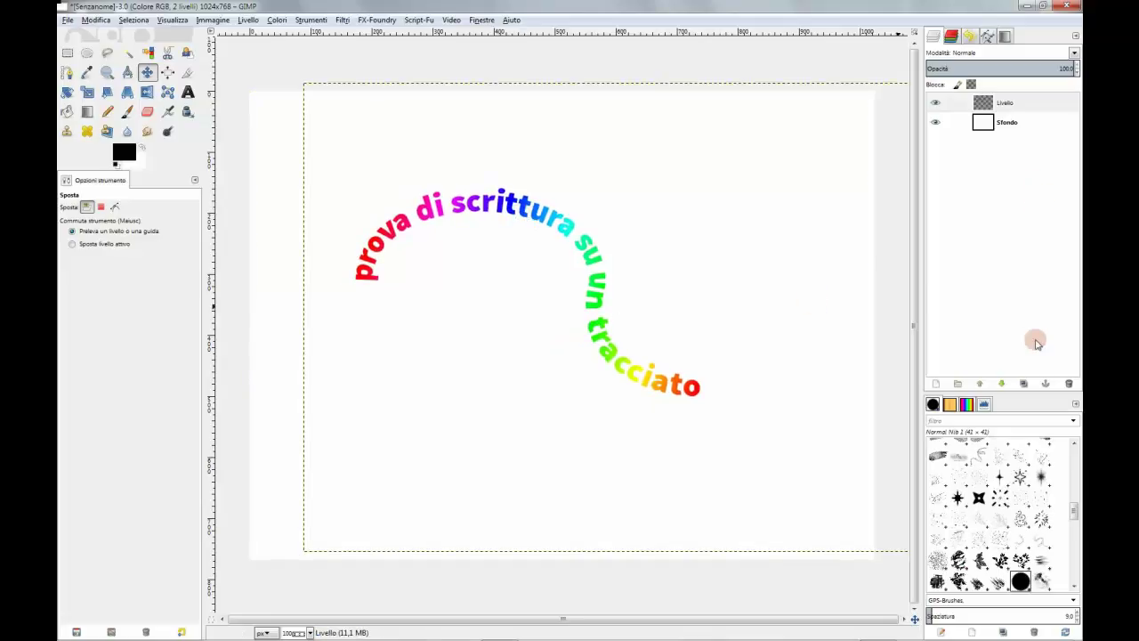
click(1024, 130)
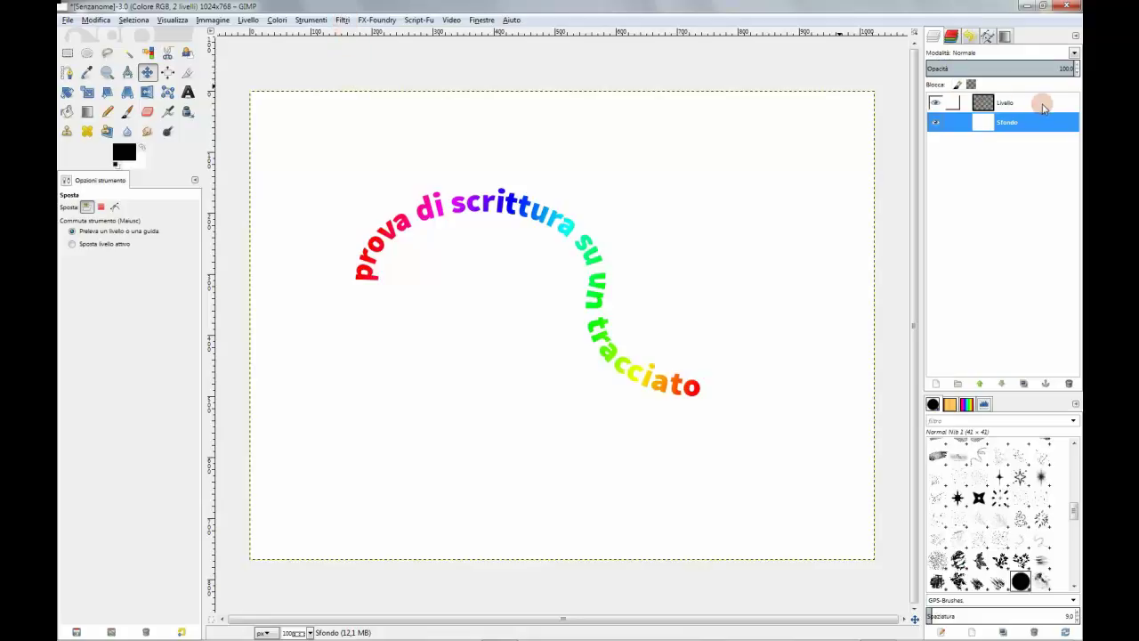
click(1043, 104)
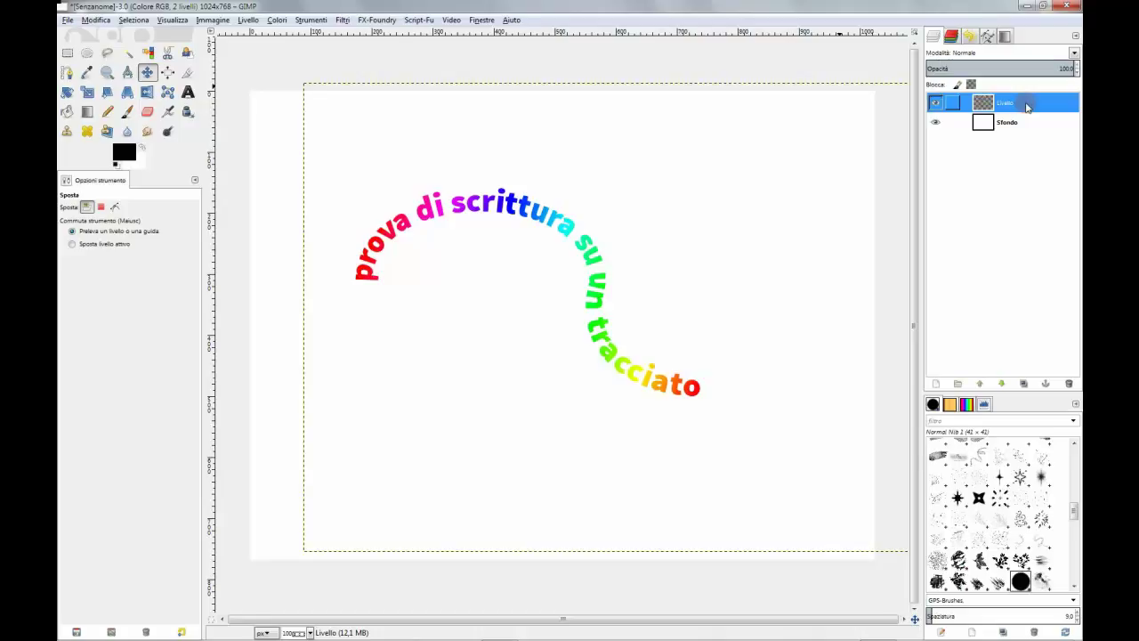
Select the rainbow letter shapes on Livello using Alpha to Selection.
right_click(1027, 107)
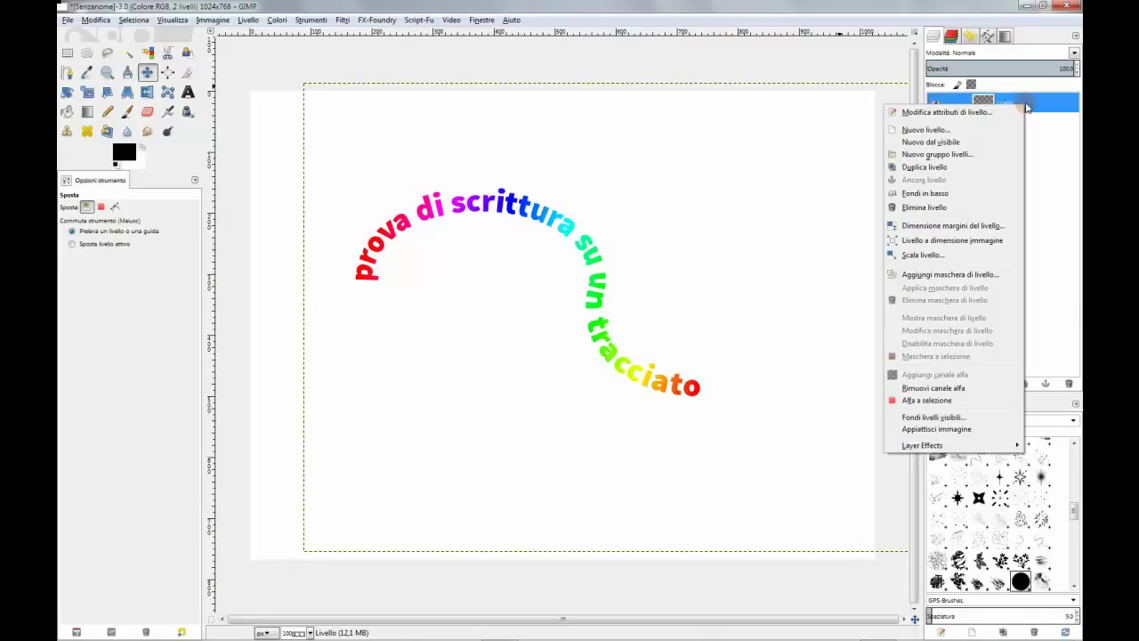
click(929, 406)
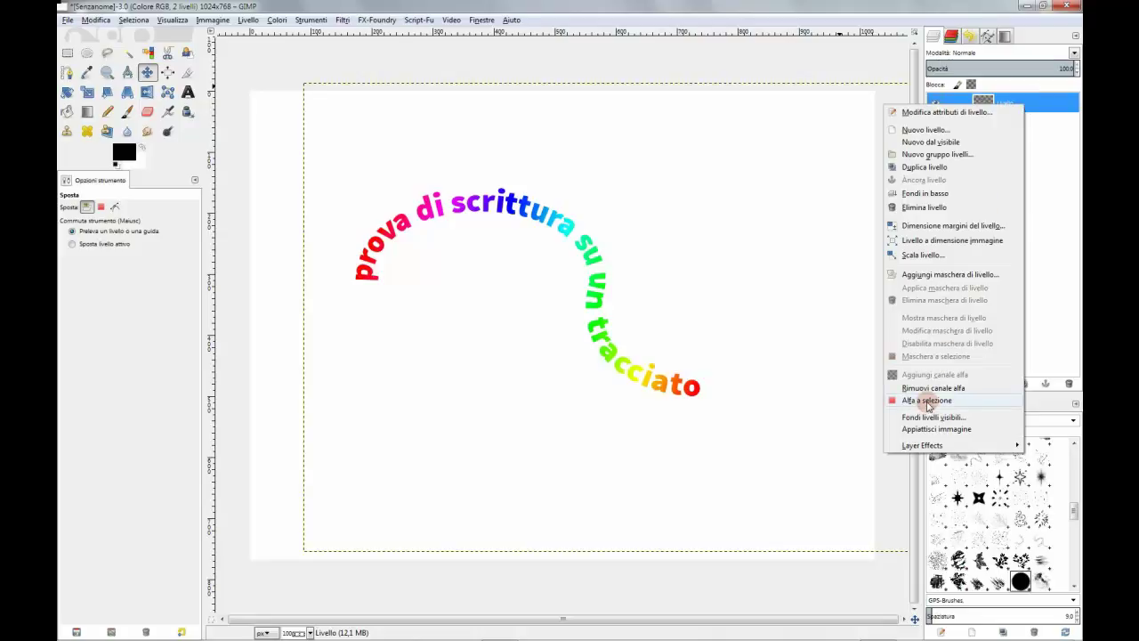
click(928, 405)
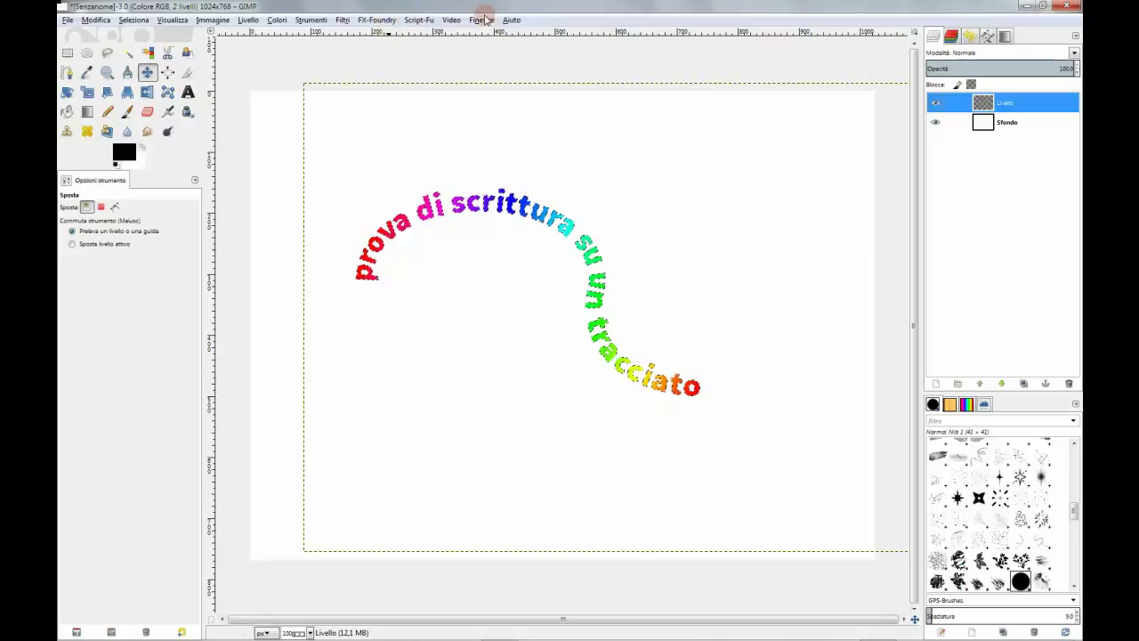
click(343, 20)
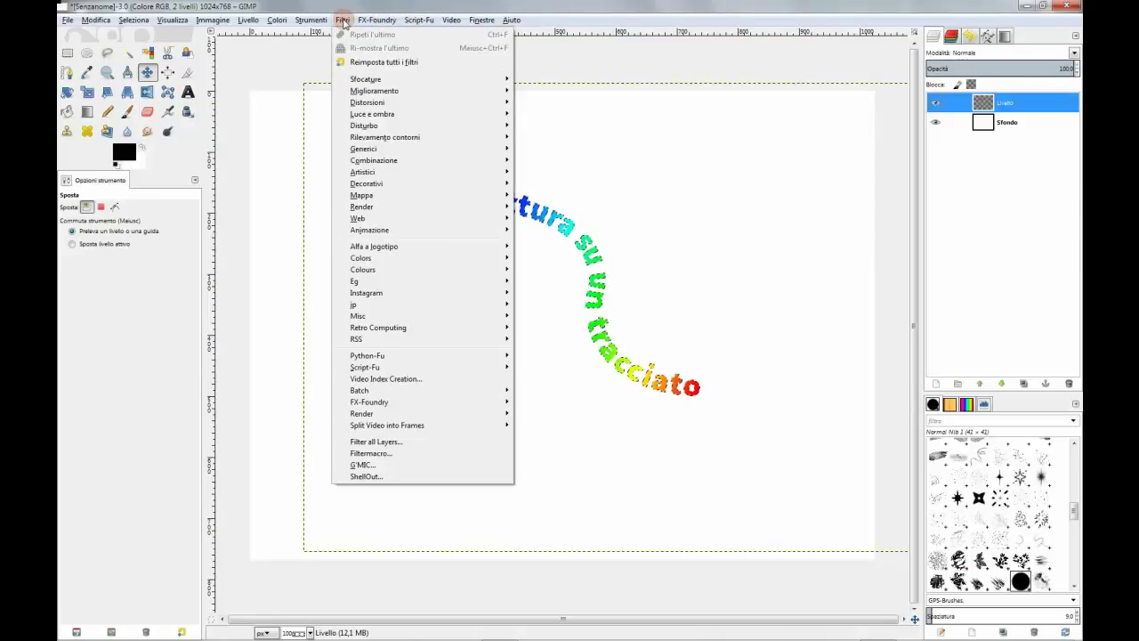
mouse_move(372, 114)
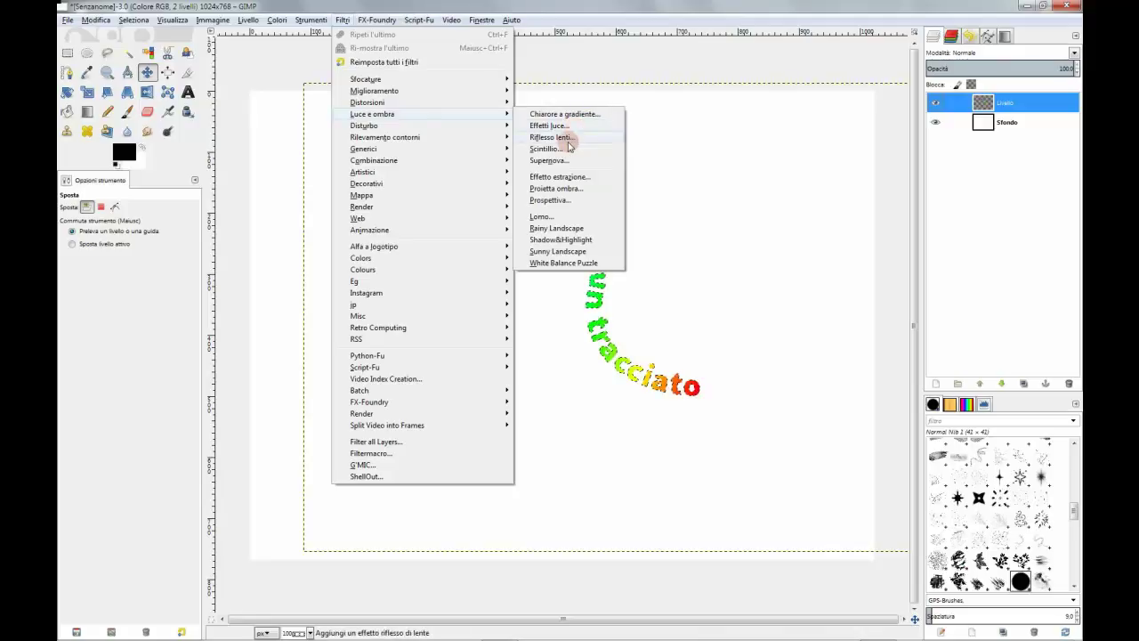
Add a drop shadow with blur 15 and opacity 60, deselect, and select Sfondo.
click(579, 188)
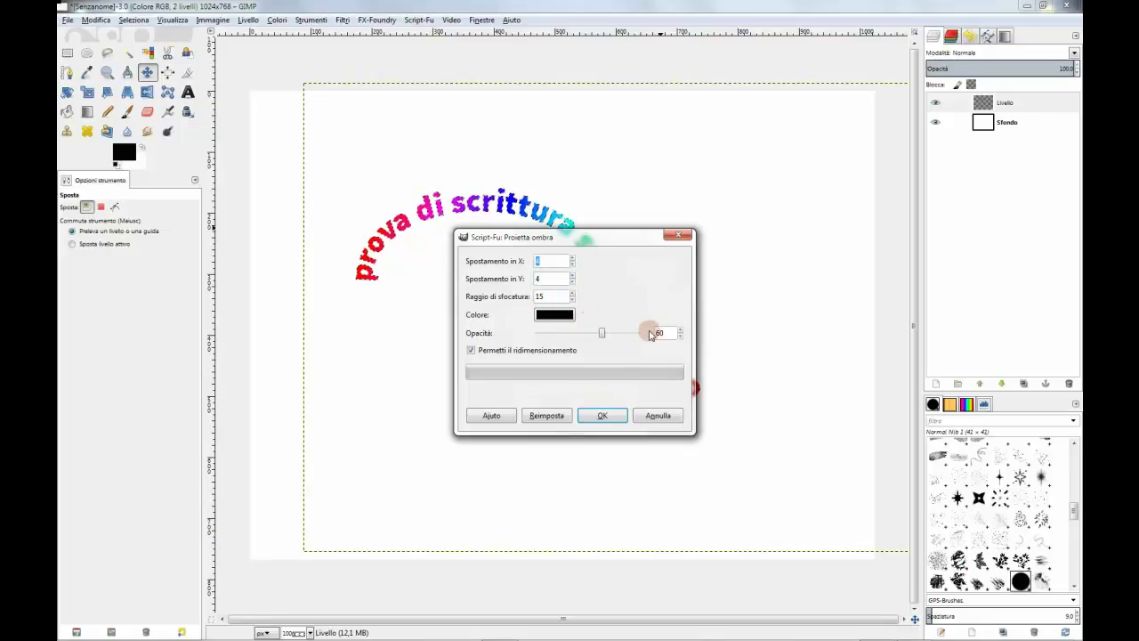
click(602, 417)
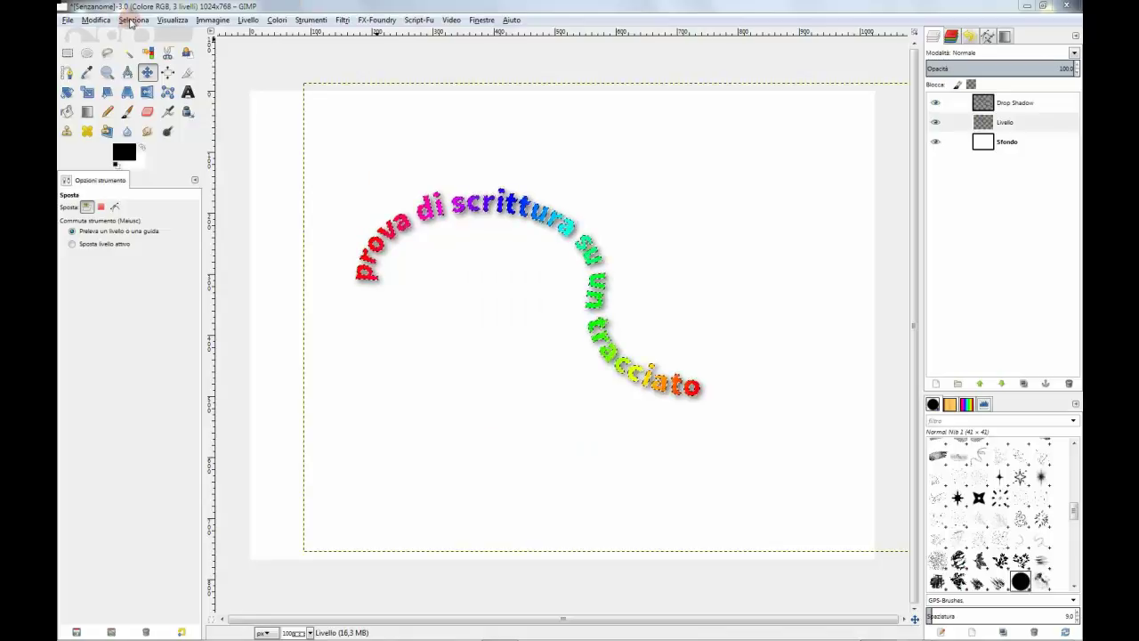
click(132, 20)
click(134, 51)
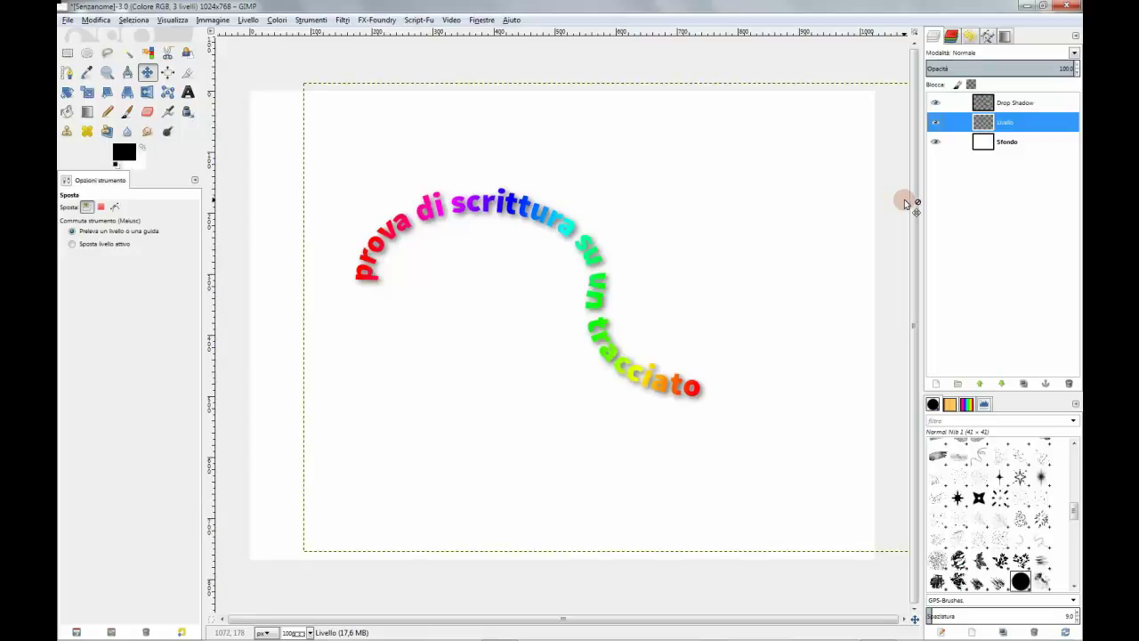
click(1036, 143)
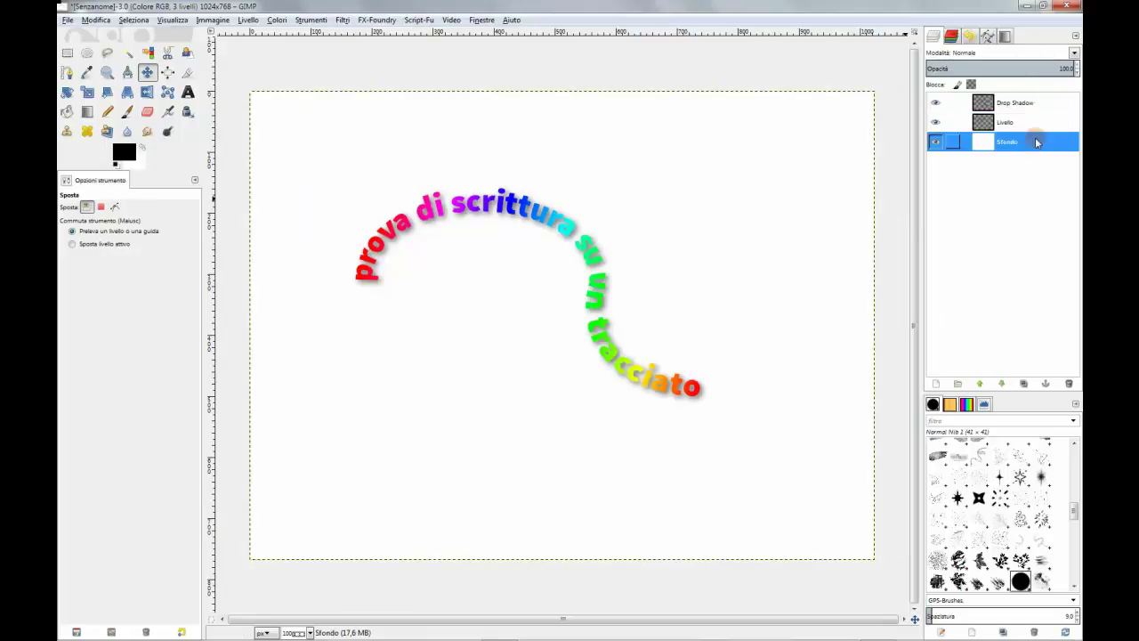